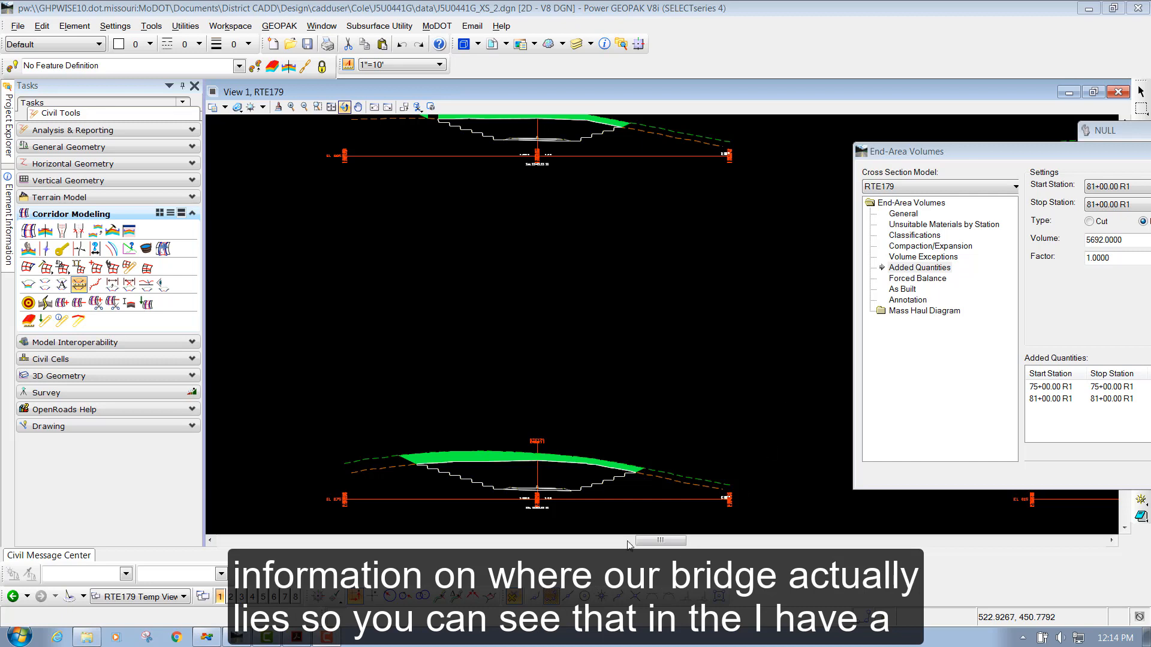
Consult the bridge memorandum in Earthwork video.pdf for the bridge stations, and close the End-Area Volumes dialog in Power GEOPAK.
left_click(297, 637)
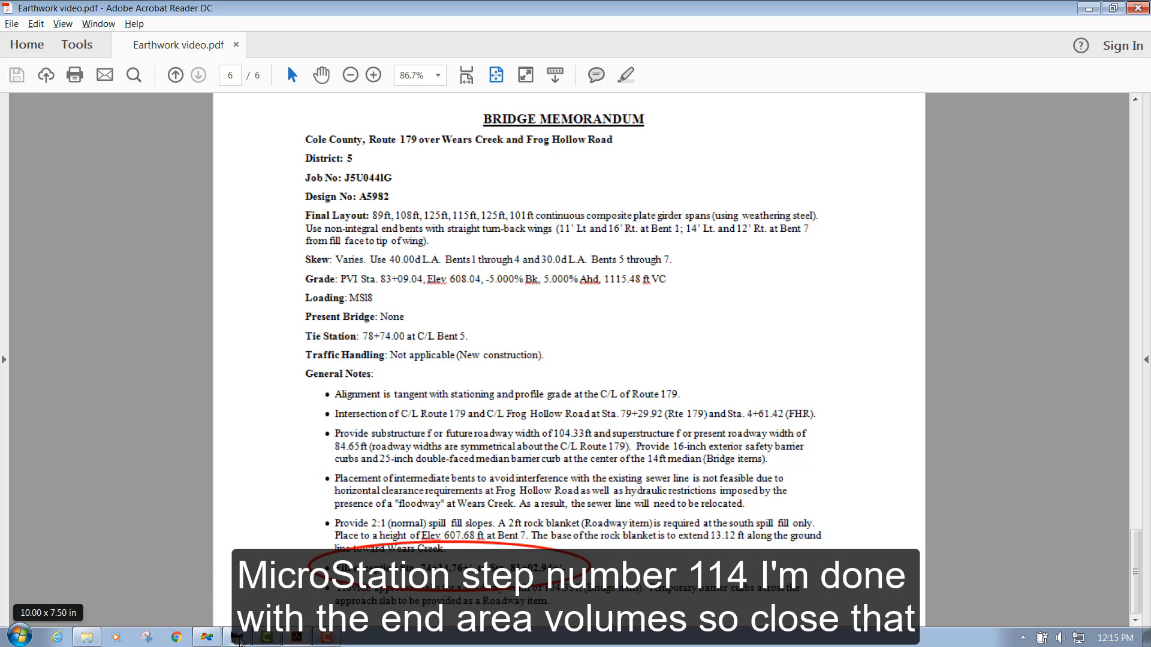
left_click(239, 639)
left_click_drag(905, 156, 555, 175)
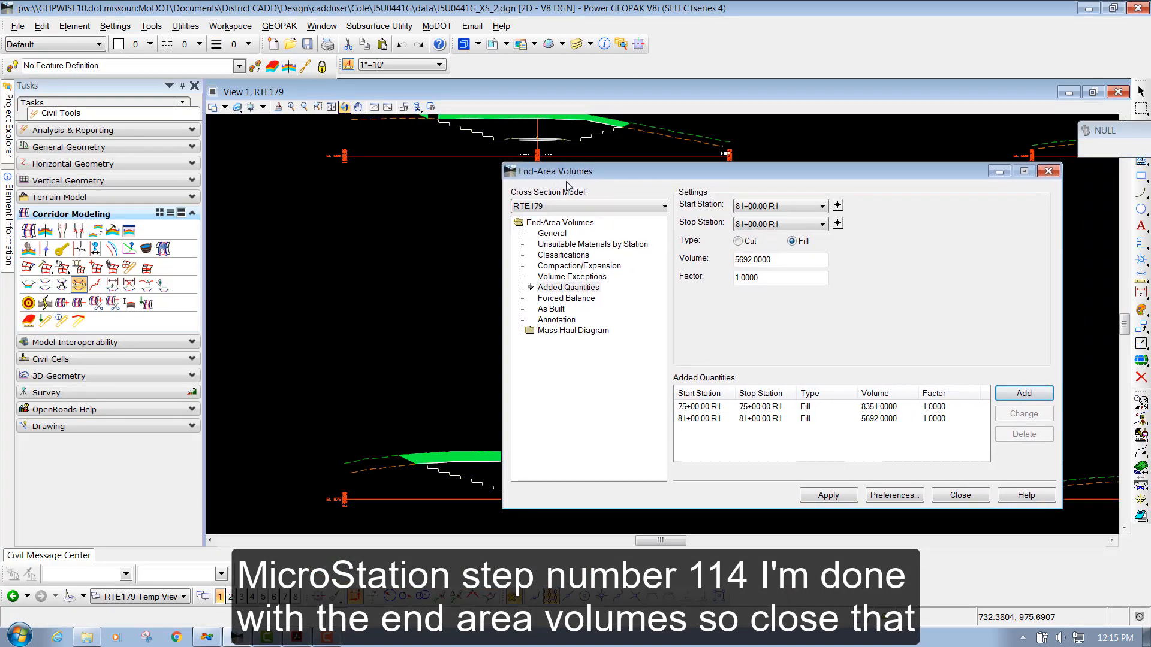
left_click(959, 495)
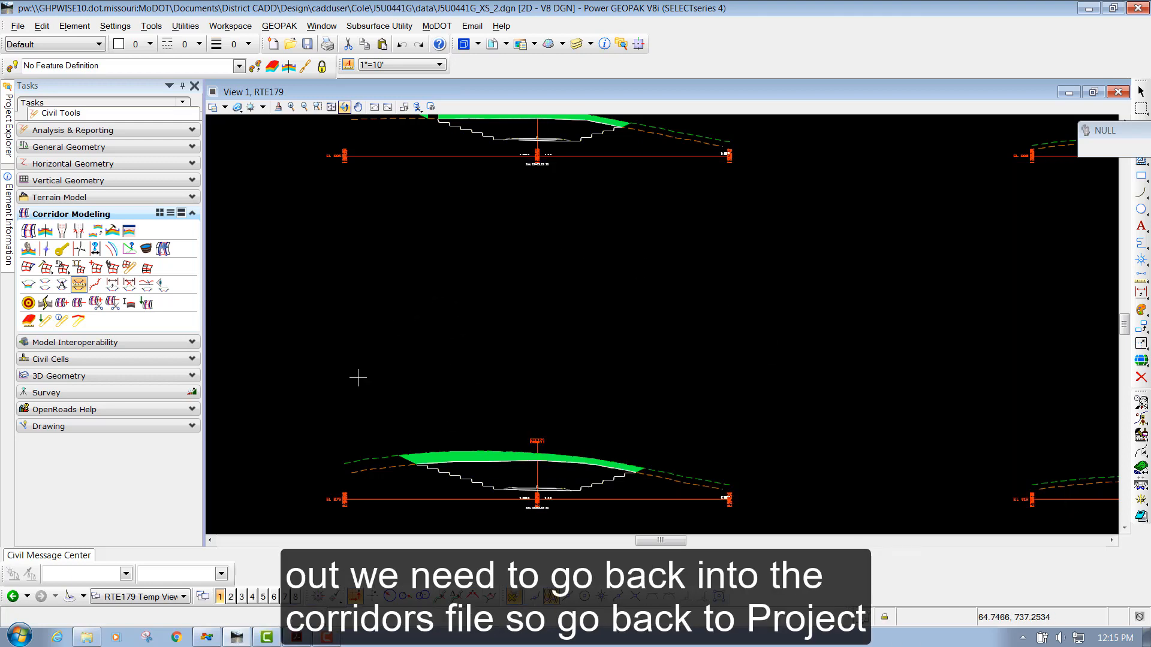
Open J5U0441G_Corridors.dgn from ProjectWise Explorer and check in J5U0441G_XS_2.dgn.
left_click(207, 637)
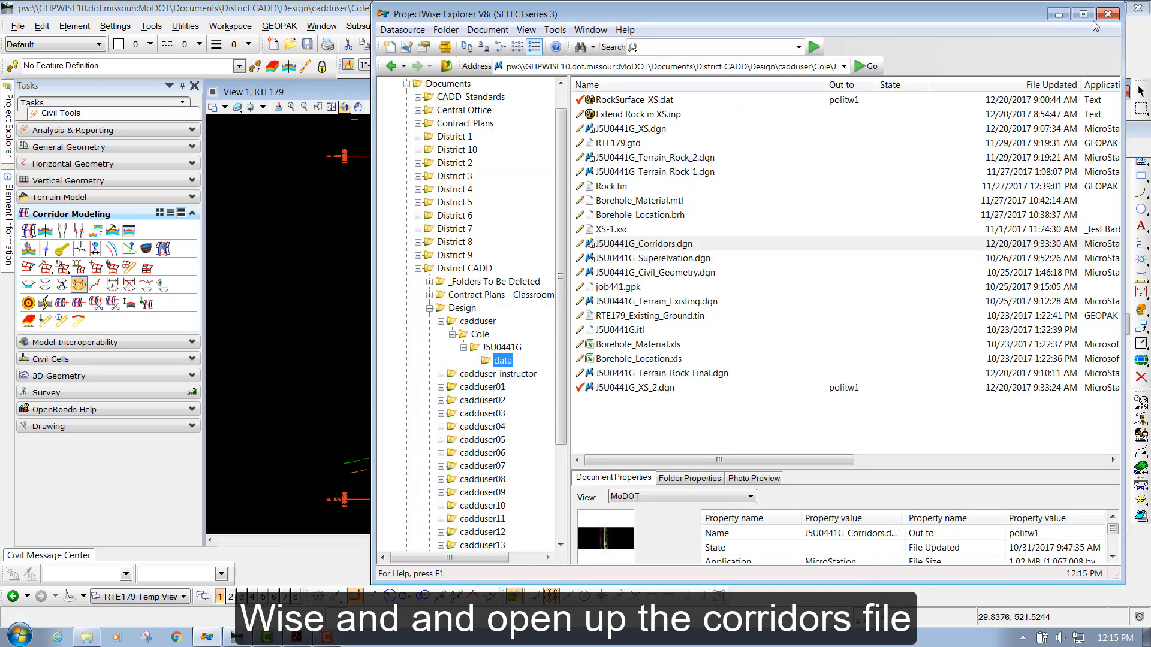
left_click_drag(1028, 13, 999, 11)
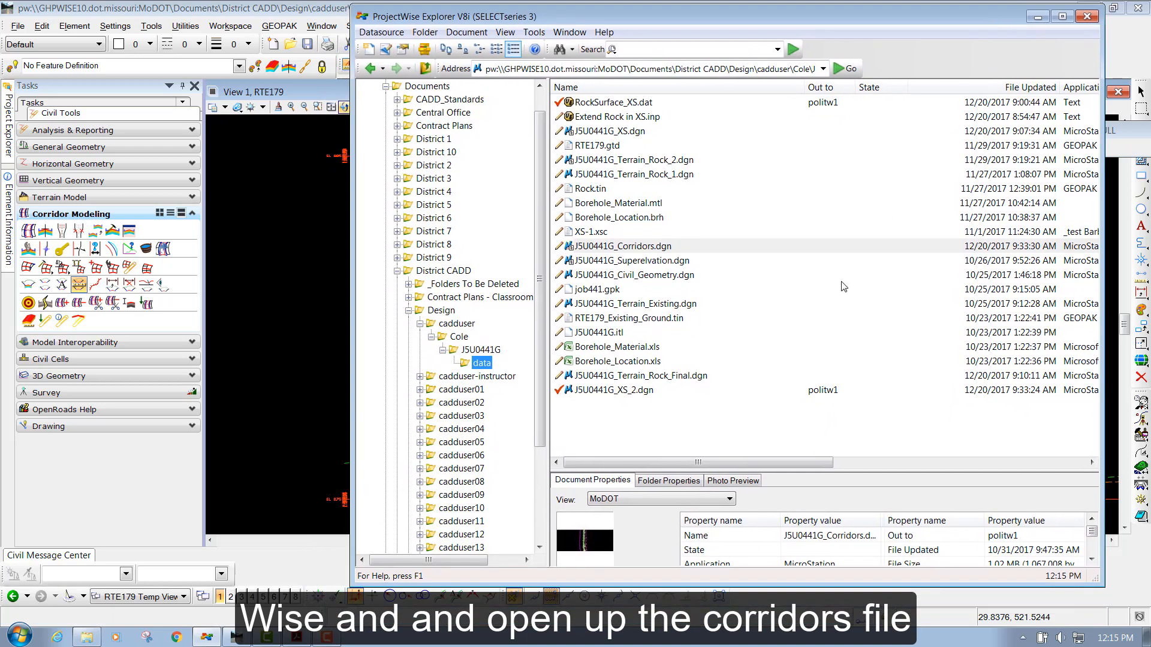
left_click(631, 251)
double_click(629, 248)
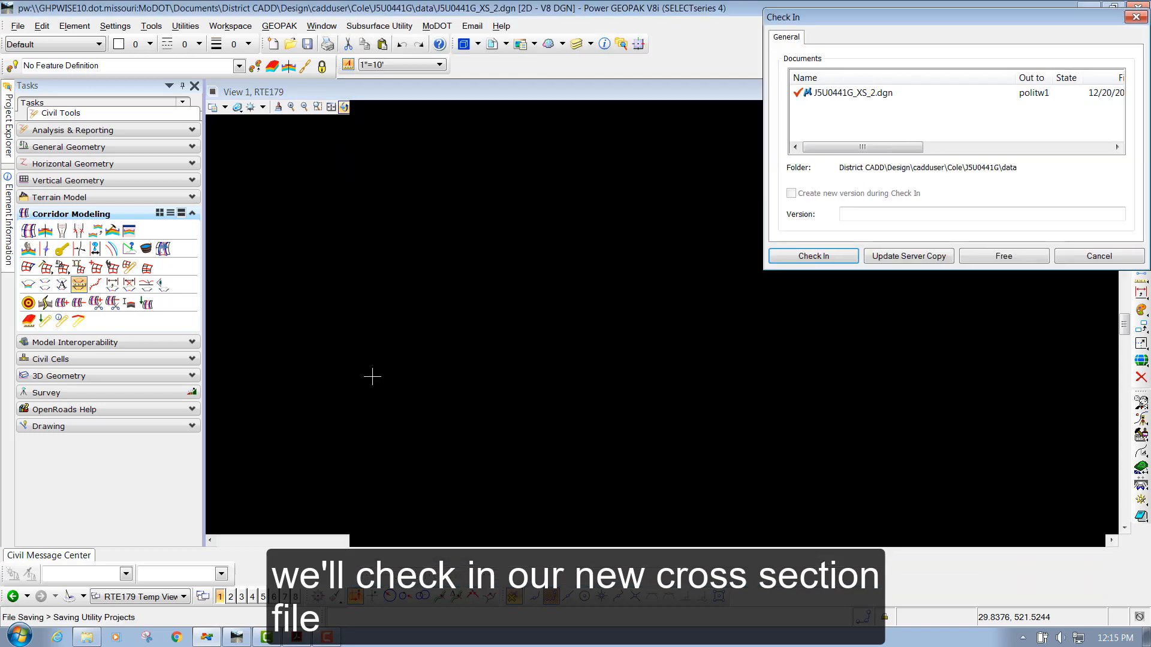
left_click(812, 256)
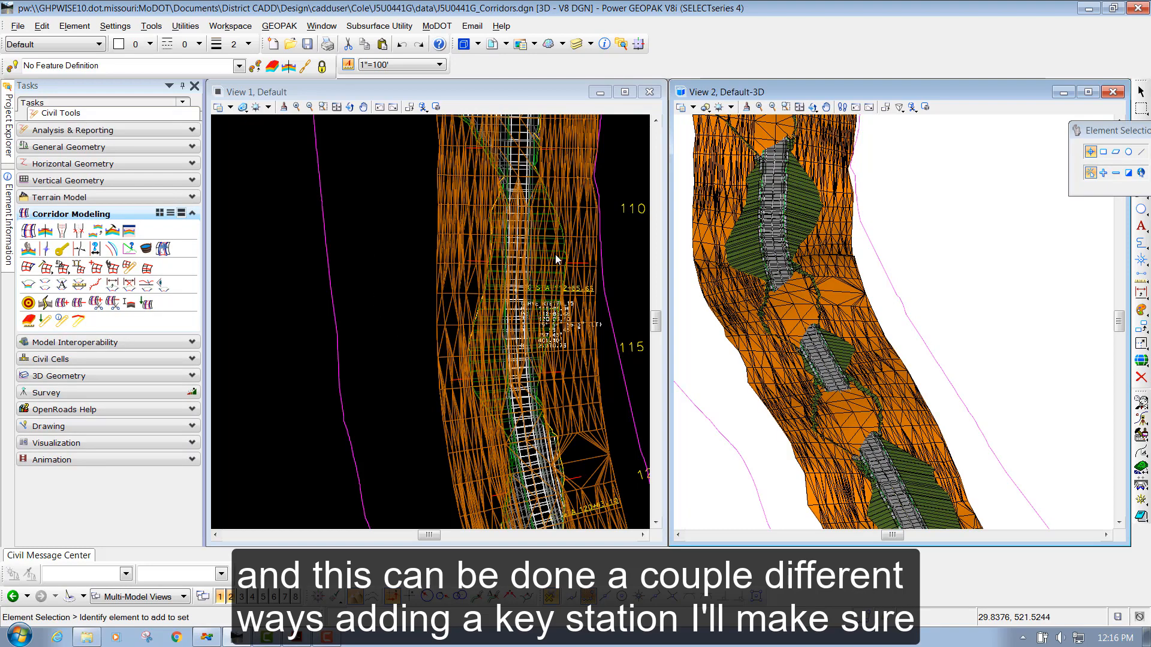
Select the RTE179 corridor in the 2D plan view and open its Corridor Objects.
left_click(390, 254)
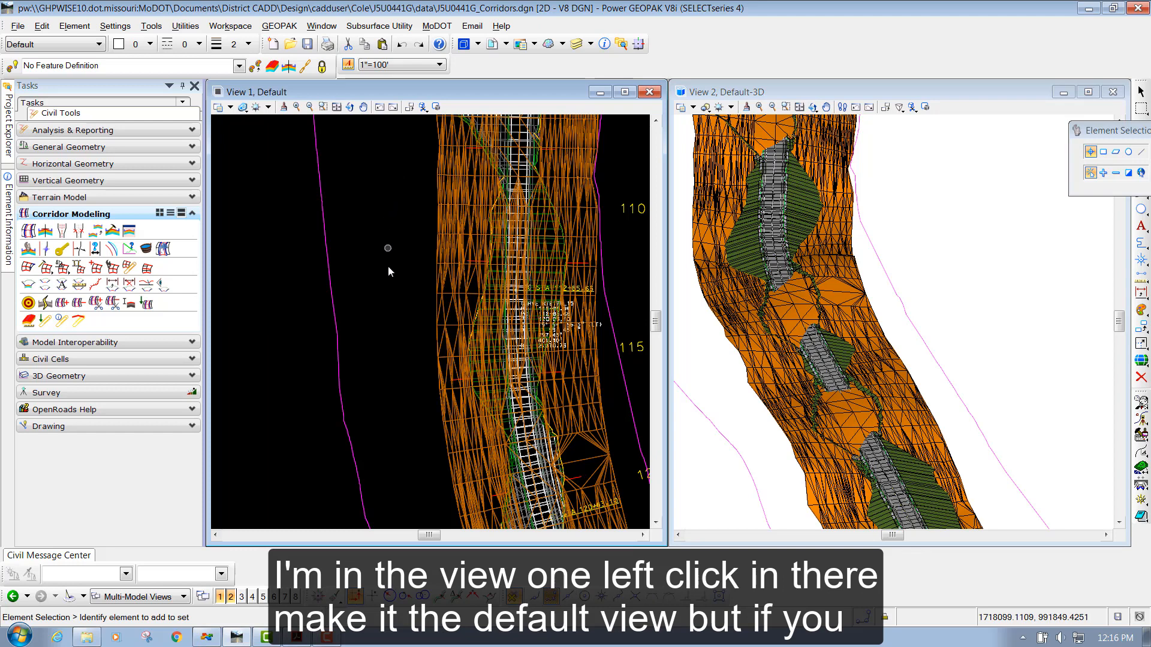
scroll(570, 267, "up", 3)
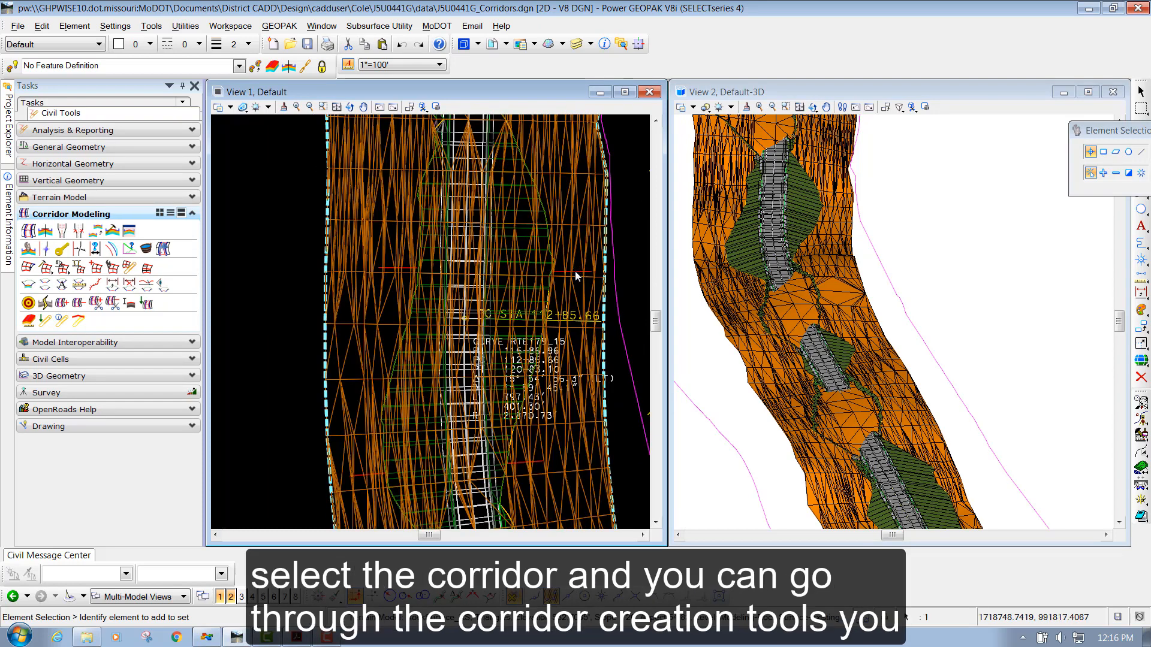
left_click(544, 256)
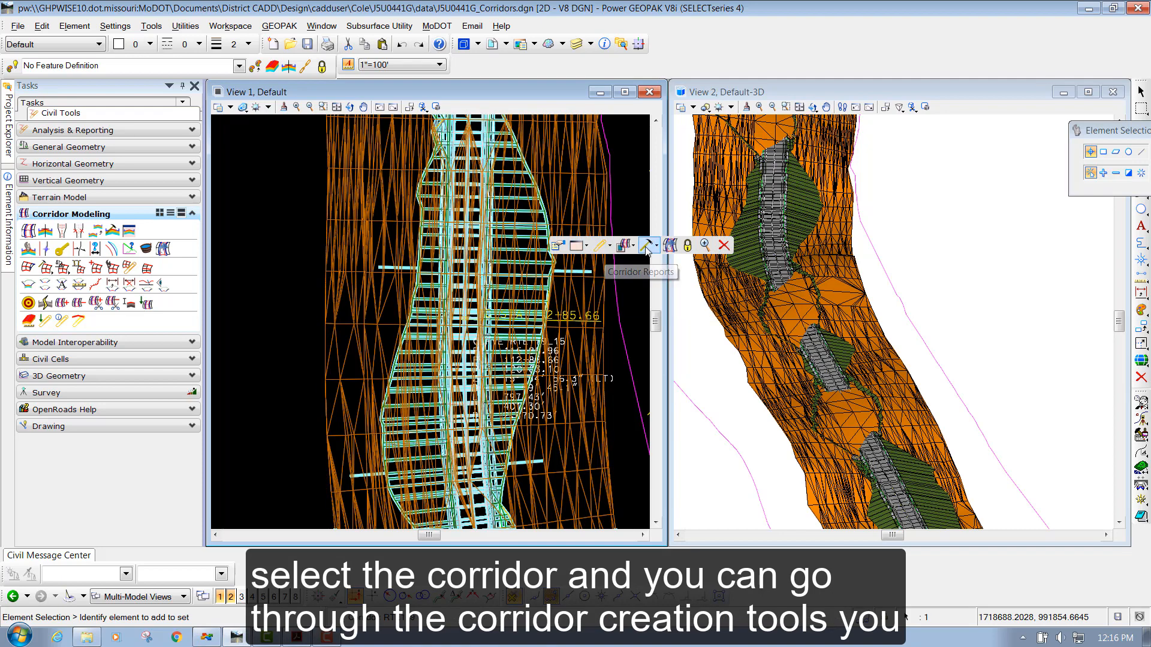
left_click(656, 247)
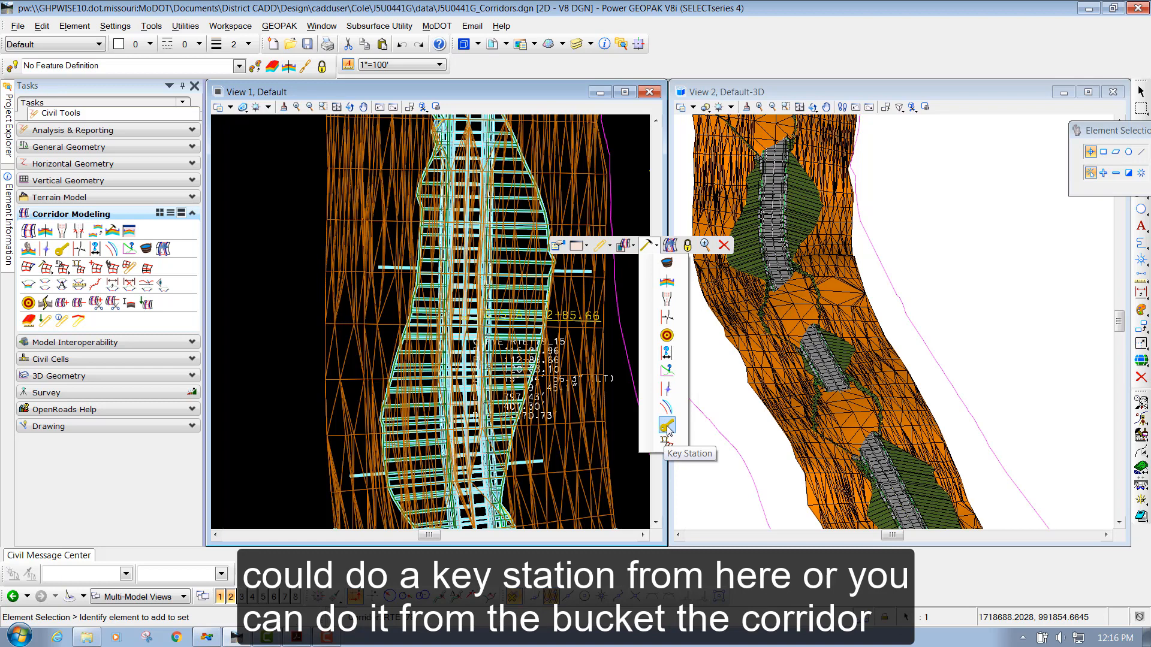
left_click(668, 267)
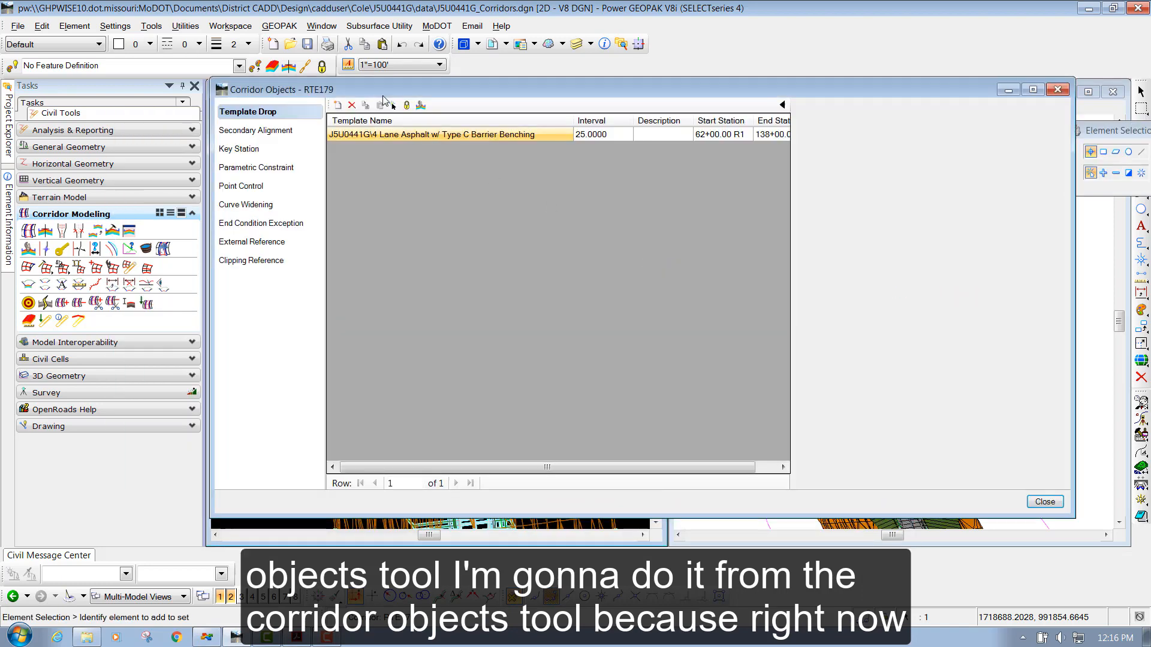
left_click_drag(390, 90, 649, 210)
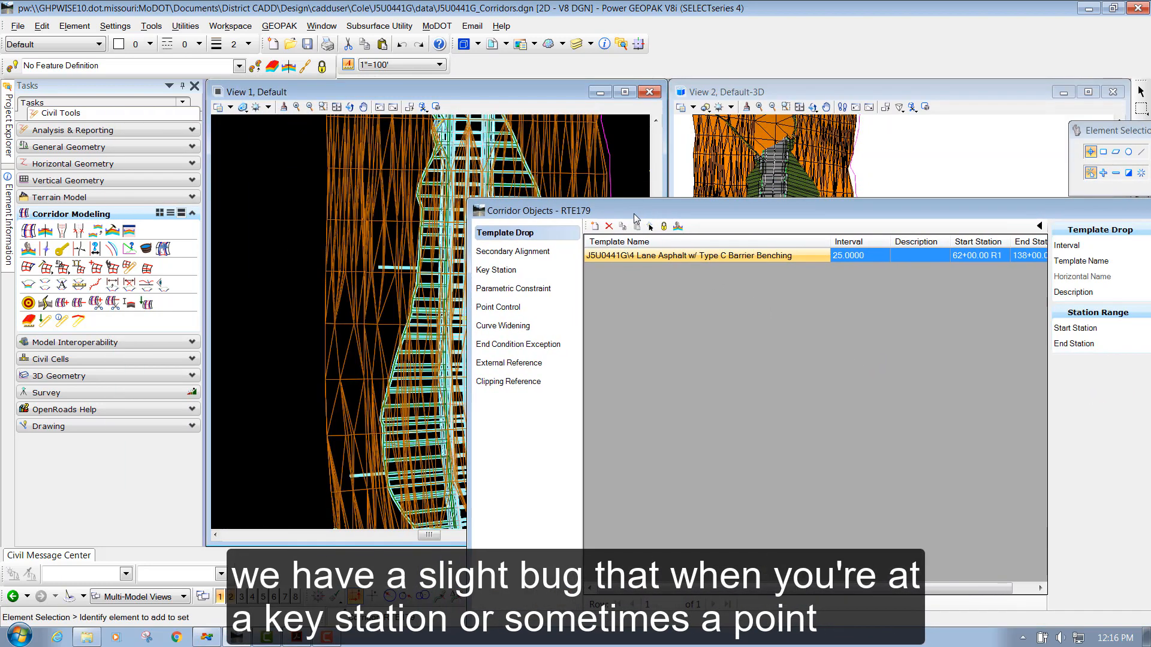
Add a key station to the RTE179 corridor with the station locked at 74+34.76.
left_click(512, 276)
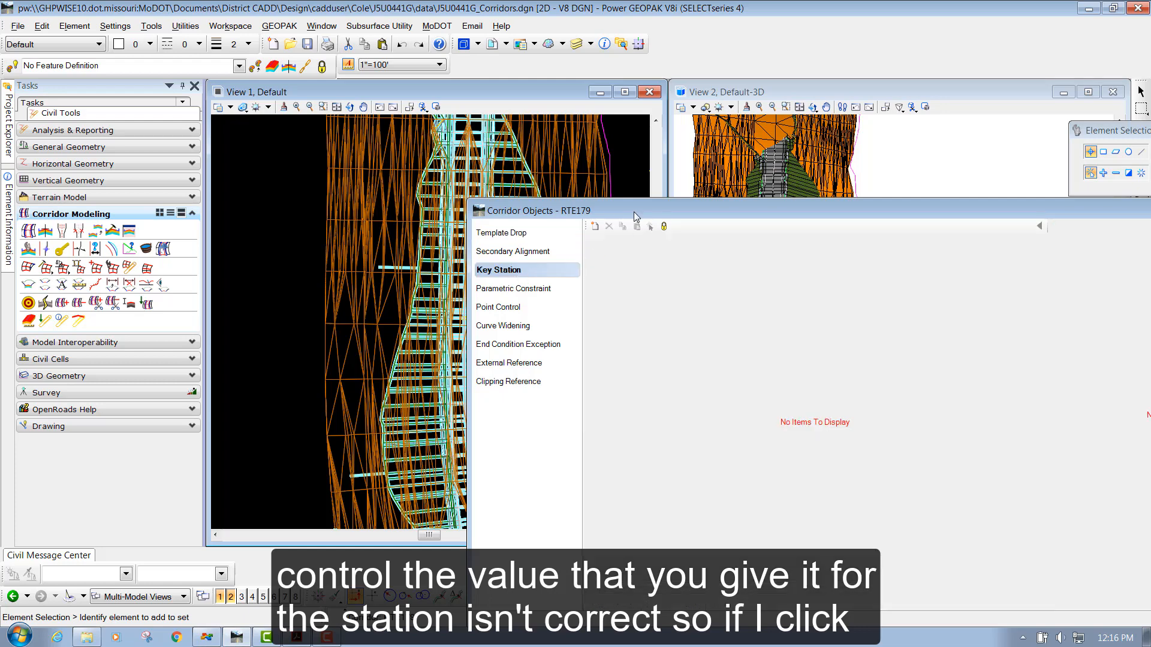
left_click_drag(634, 211, 780, 183)
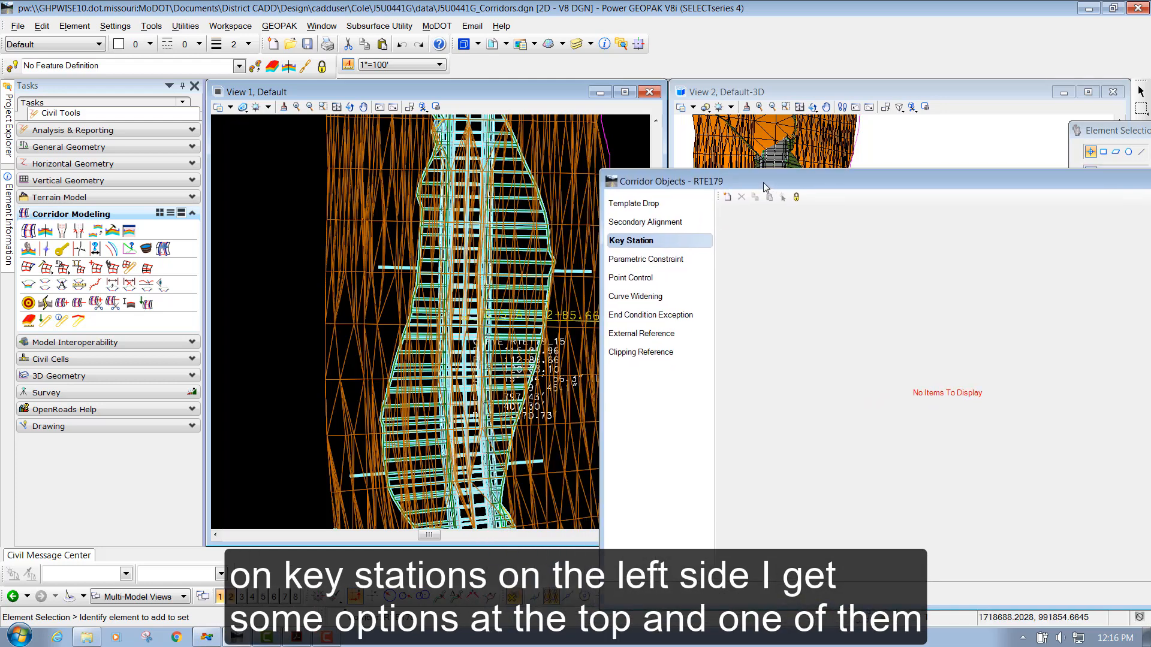
left_click(728, 198)
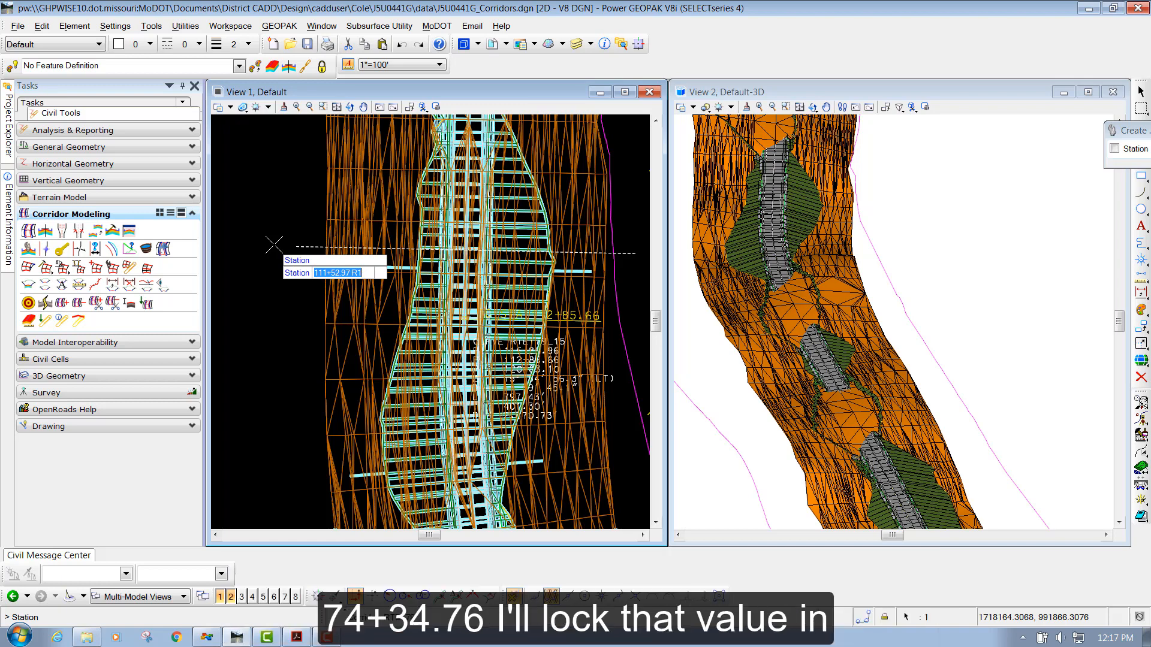
type("74+34.76")
key("Return")
scroll(269, 296, "down", 2)
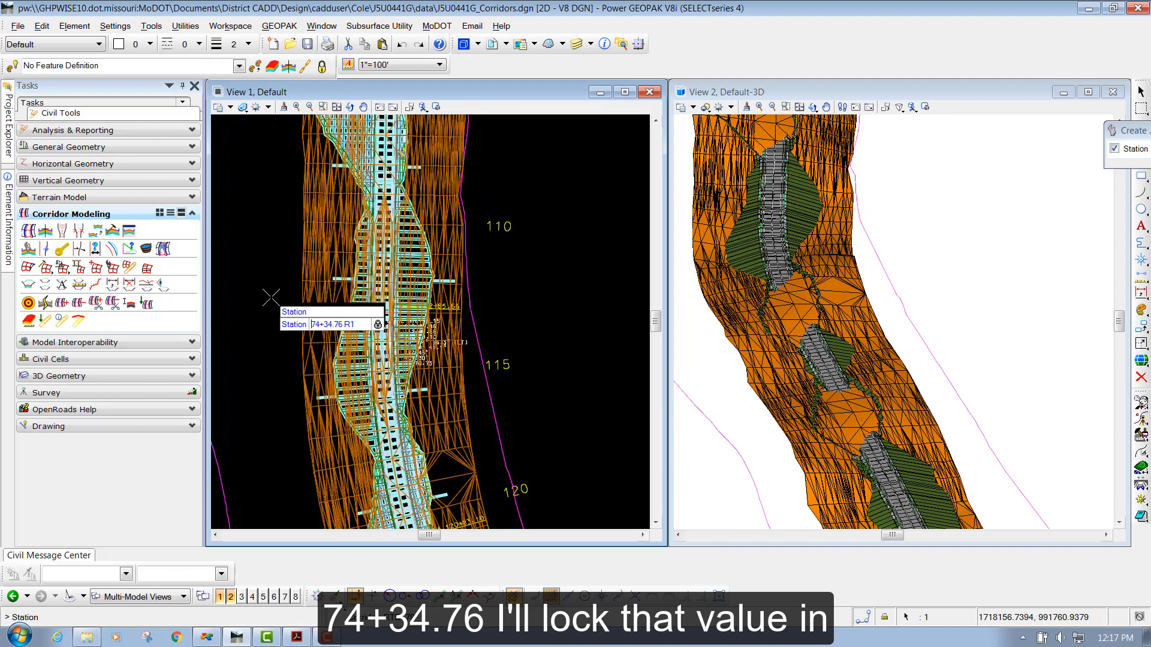
scroll(271, 296, "down", 4)
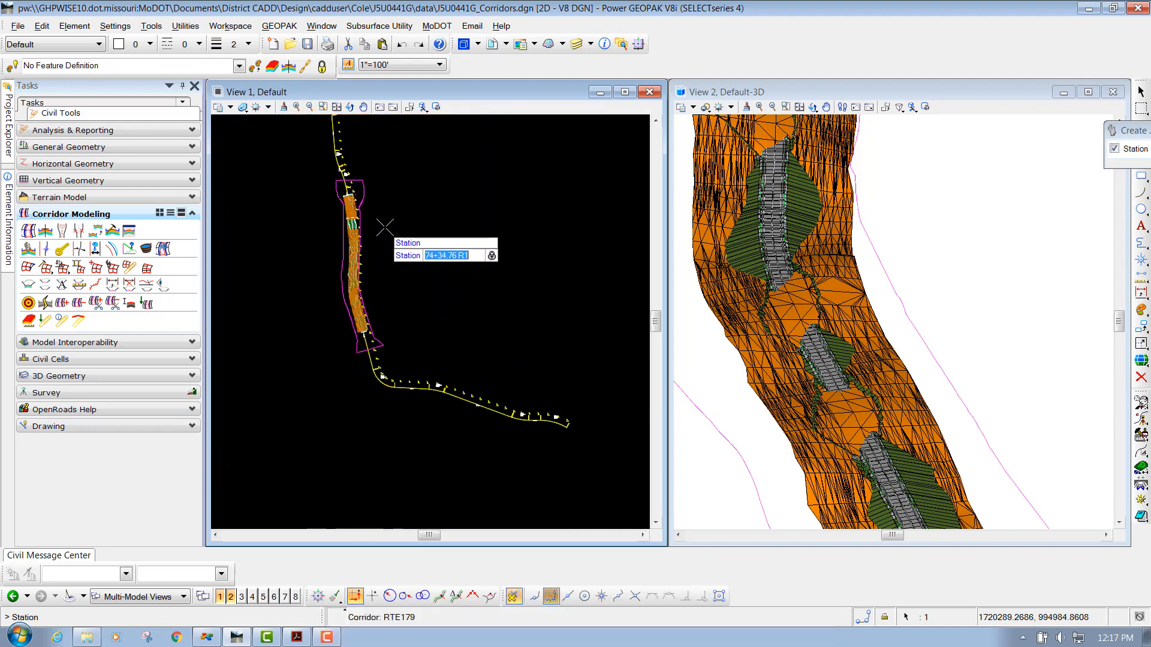
scroll(385, 228, "up", 4)
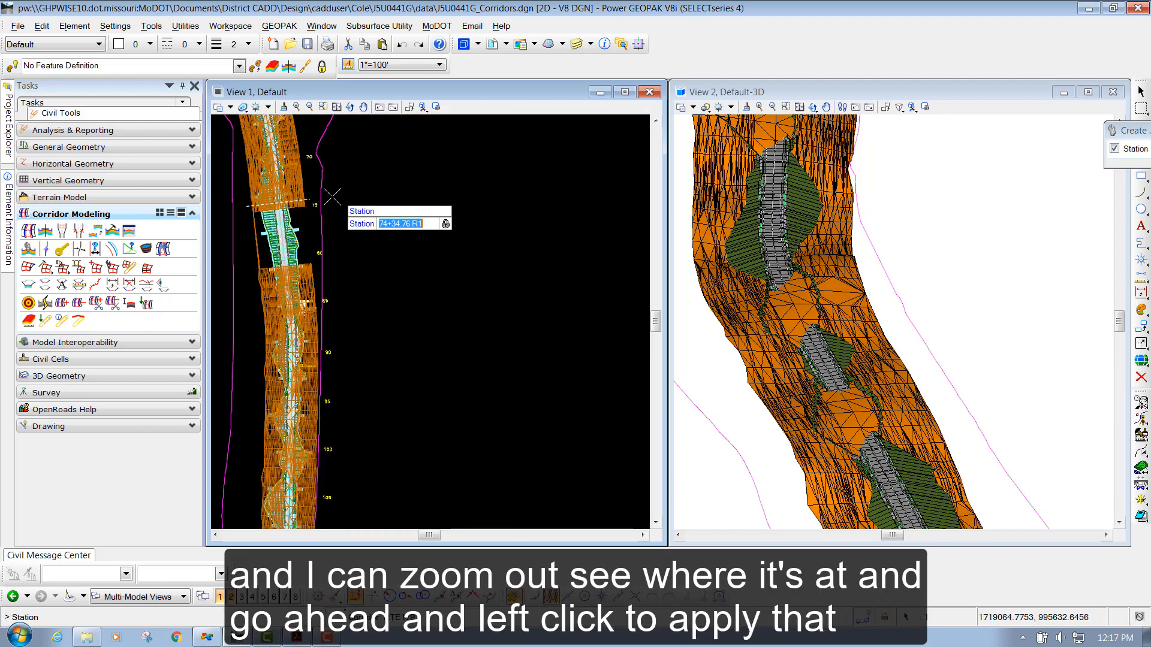
scroll(310, 196, "up", 1)
scroll(421, 207, "down", 1)
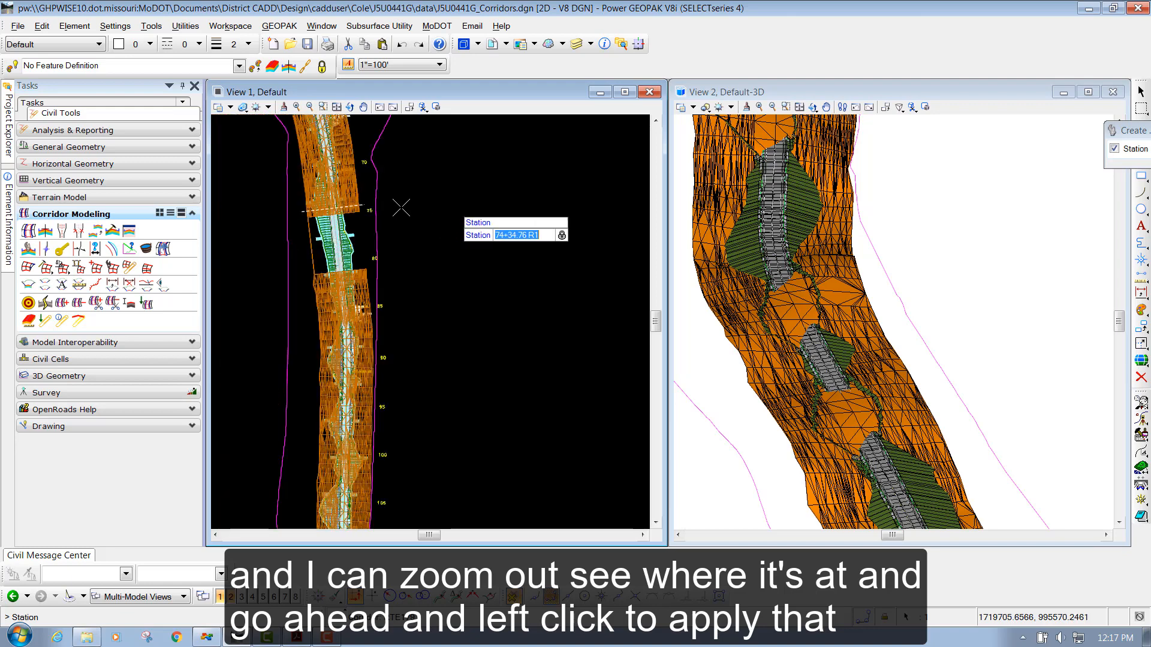
scroll(365, 201, "up", 2)
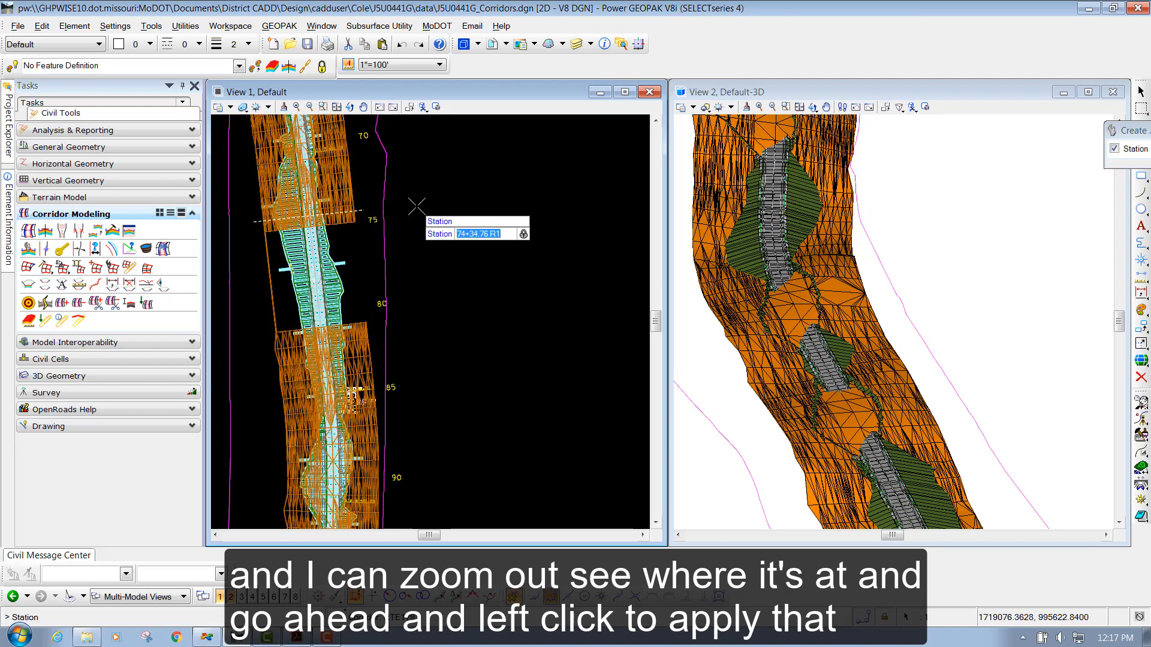
left_click(417, 206)
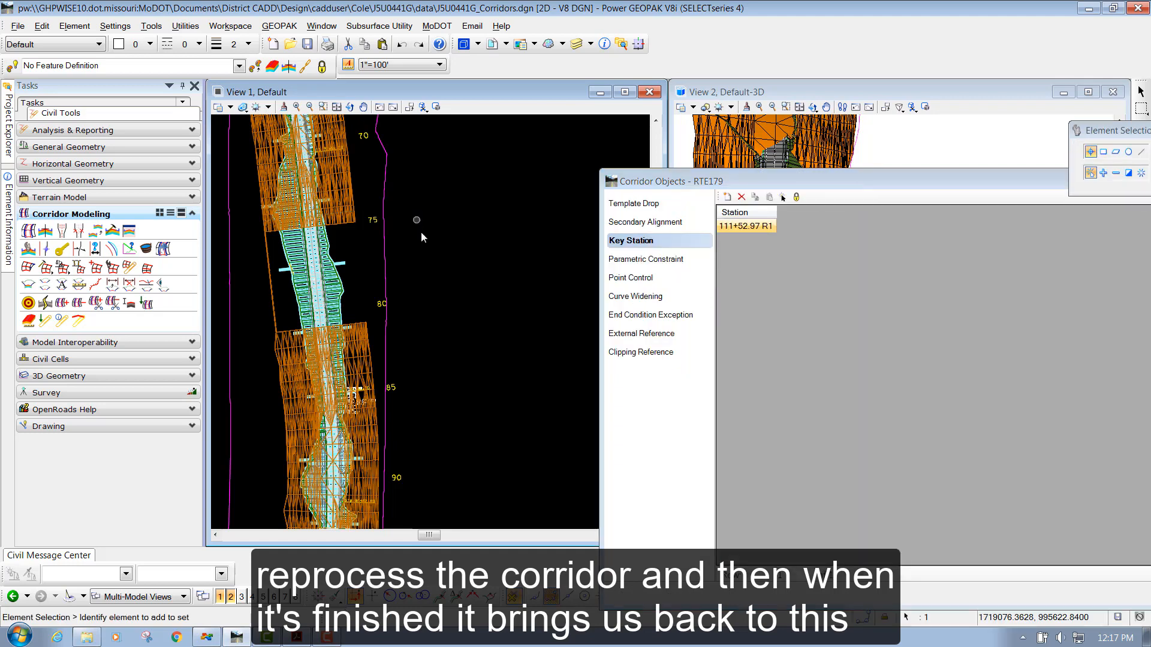
Correct the new key station's Station value to 74+34.76 in its Corridor Objects properties.
left_click_drag(757, 178, 603, 168)
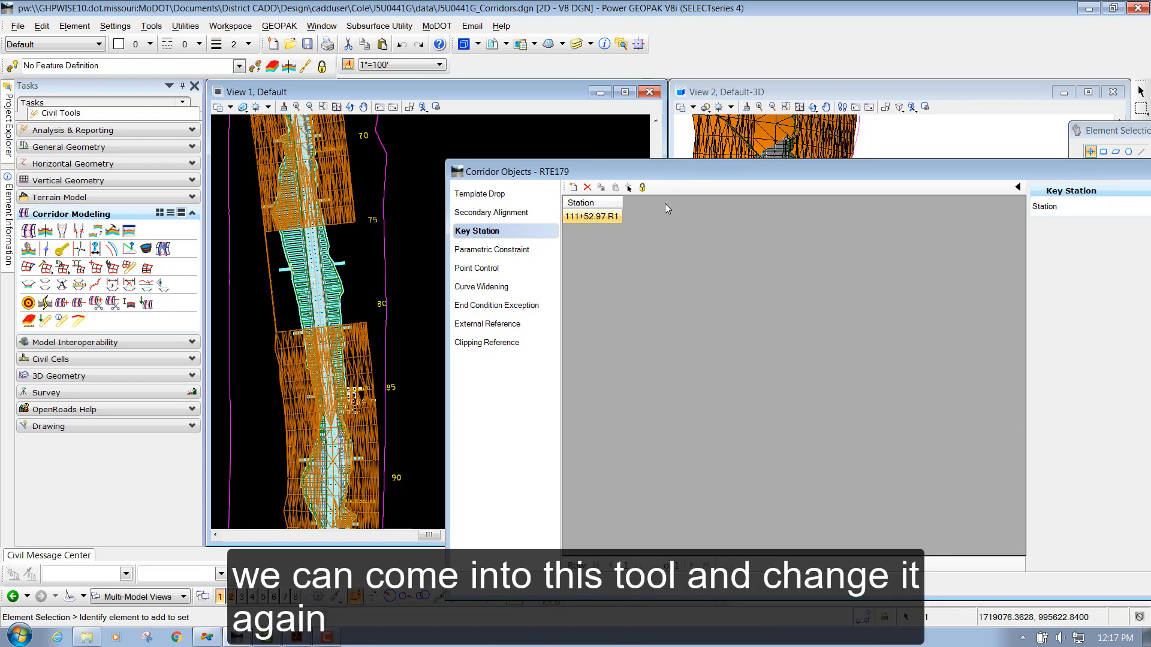
left_click_drag(786, 175, 574, 167)
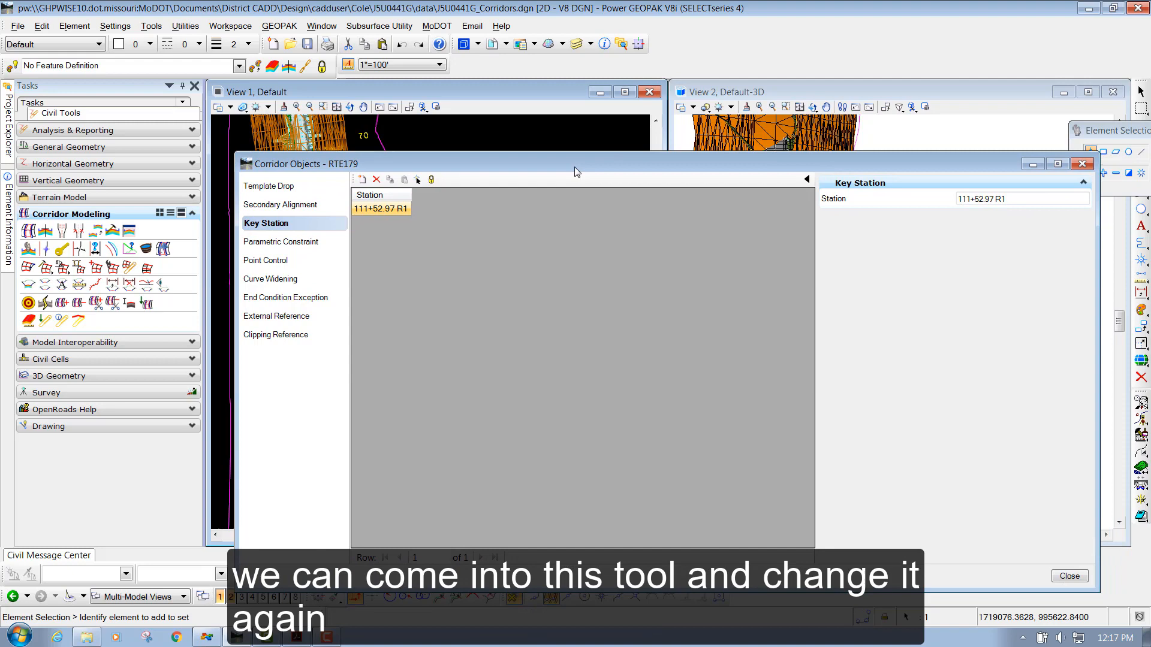
left_click(940, 198)
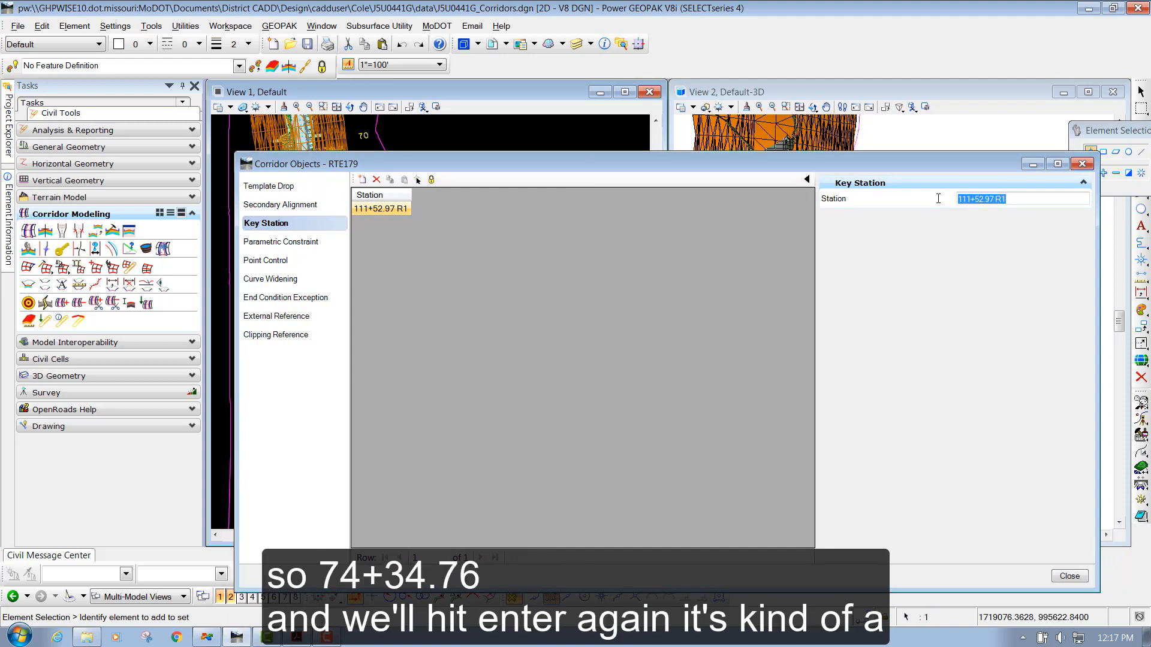
type("74+")
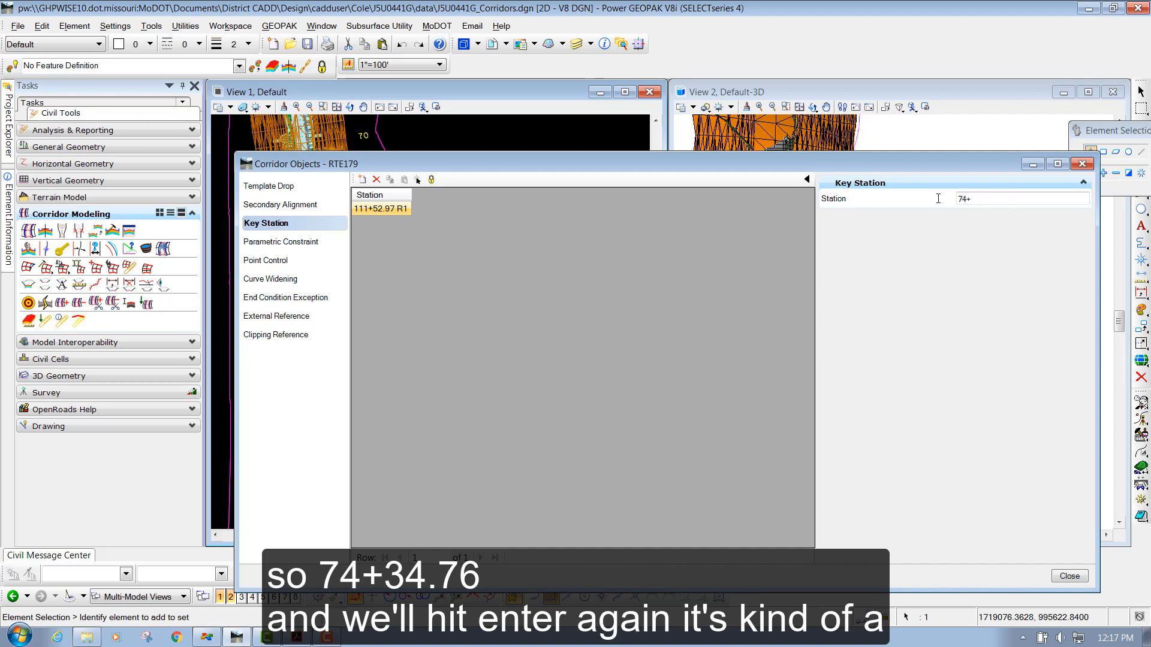
type("34.76")
key("Return")
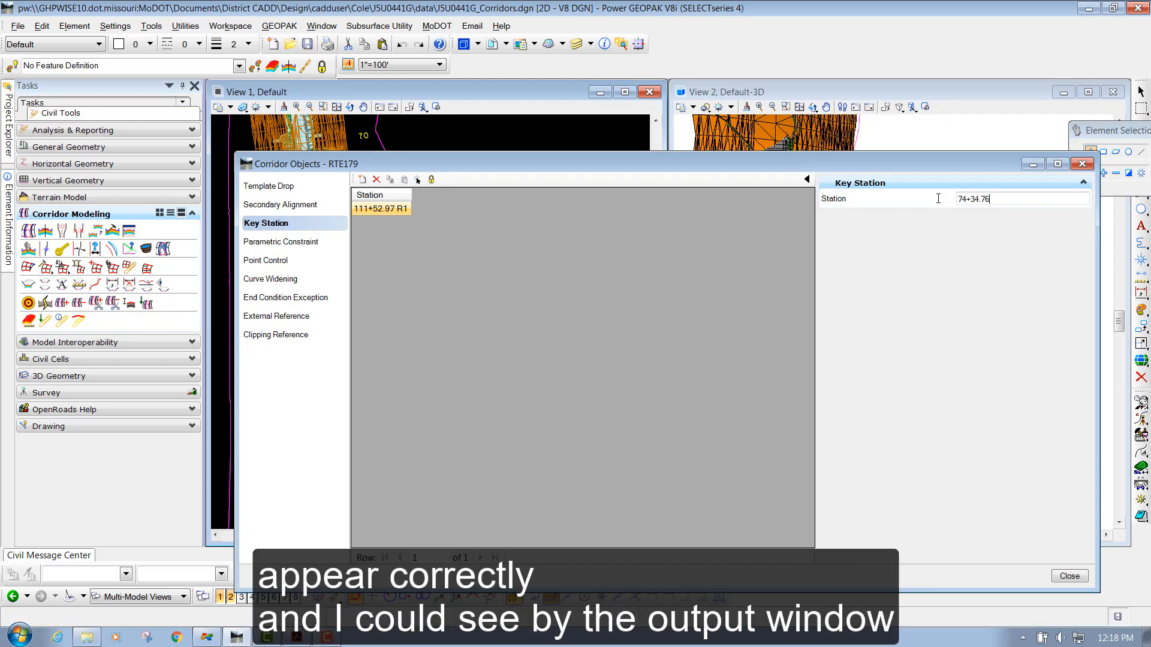
key("Return")
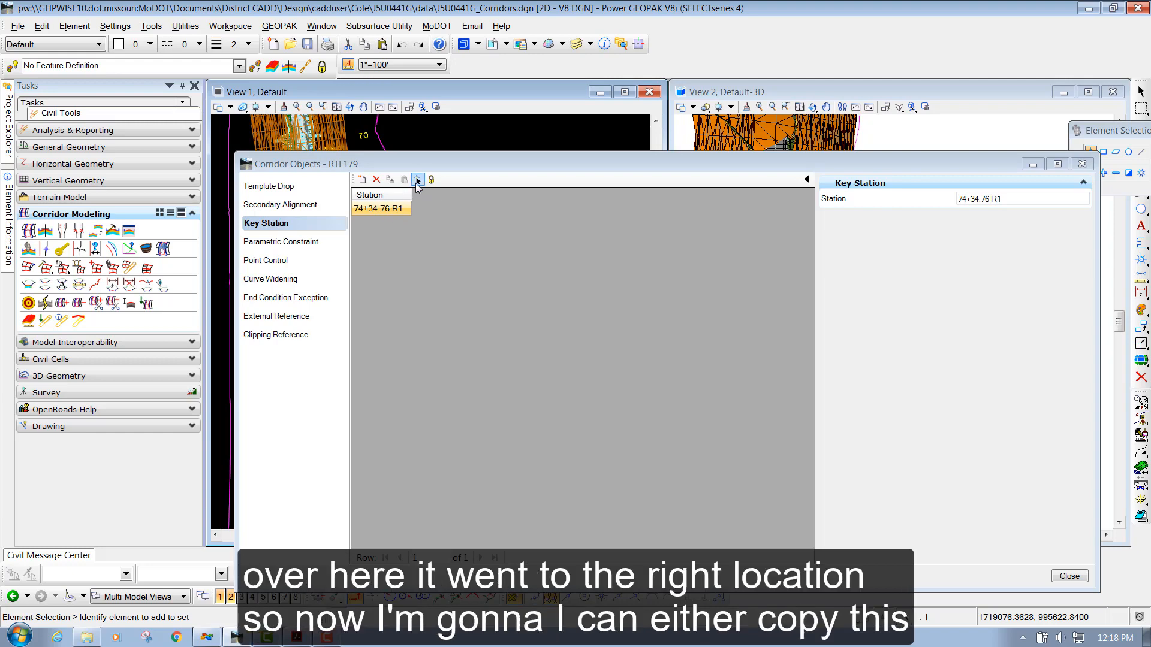
Add a second key station at 81+02.94 to the RTE179 corridor and close Corridor Objects.
mouse_move(418, 166)
left_mouse_down()
mouse_move(476, 167)
mouse_move(415, 158)
left_mouse_up()
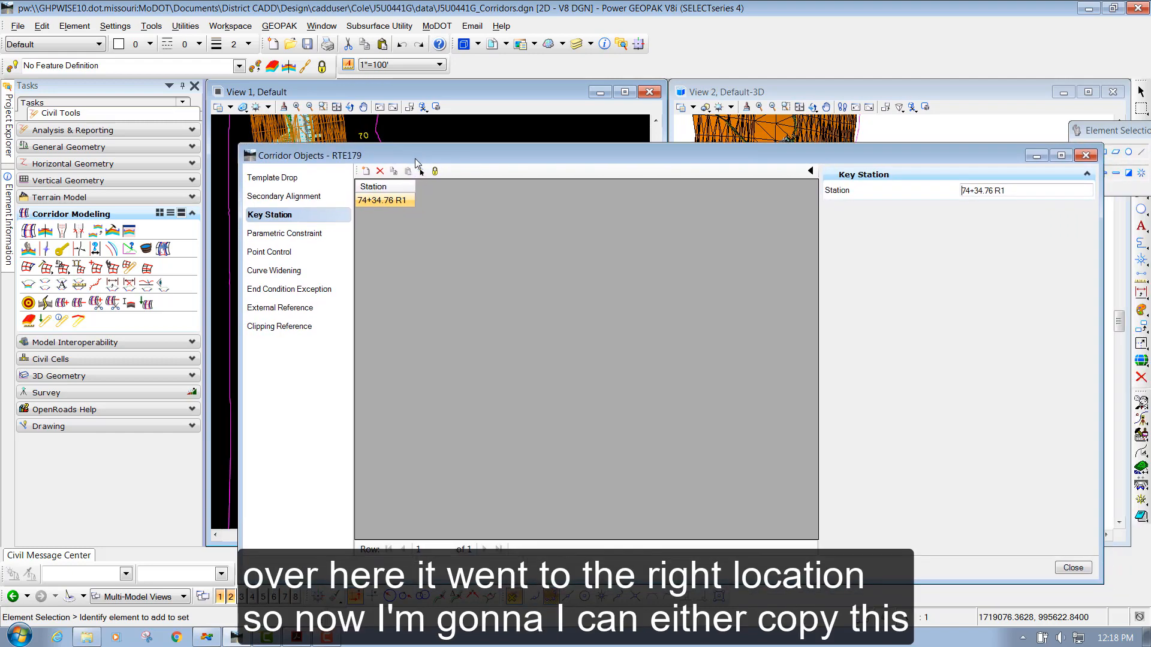
left_click(367, 174)
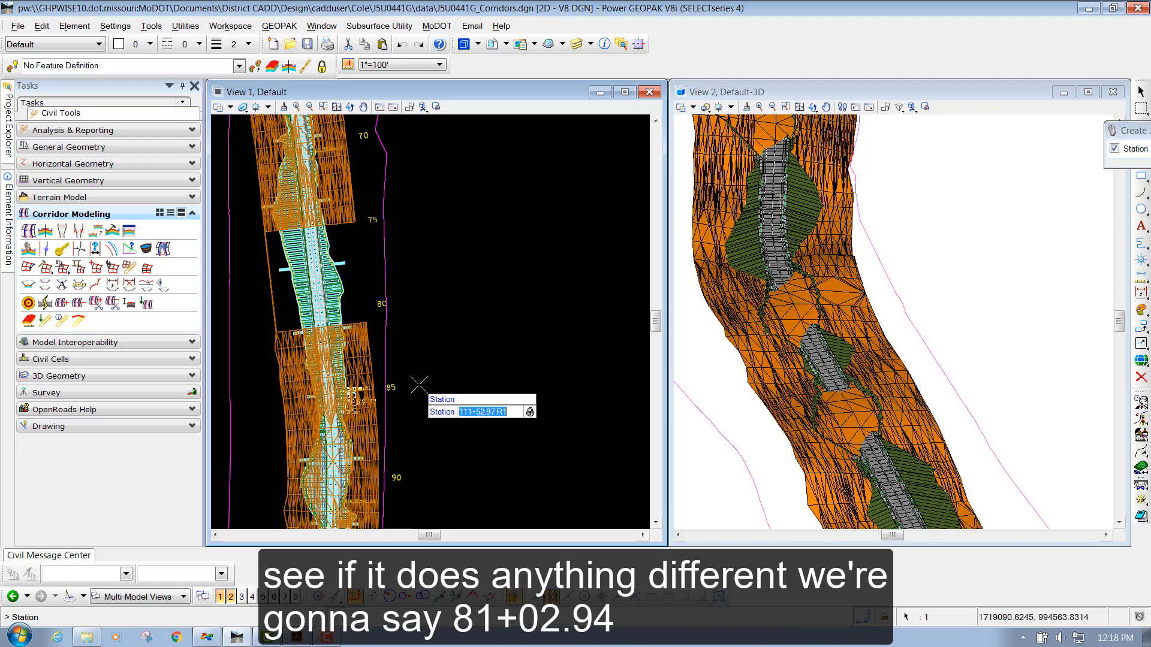
type("81+02.94")
key("Return")
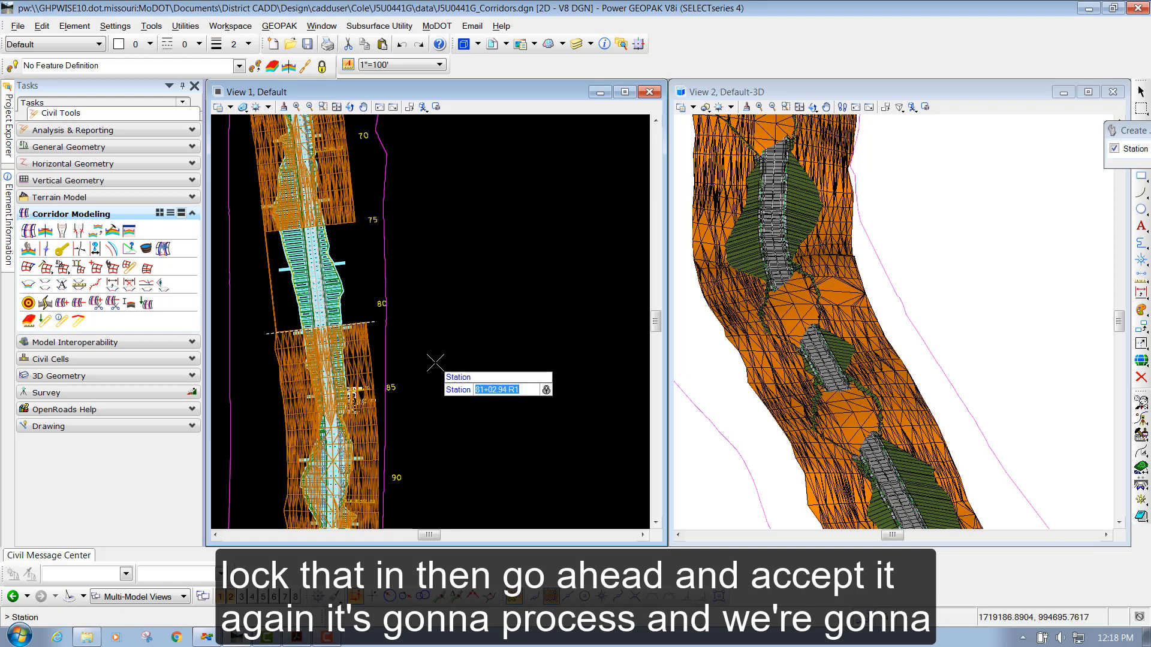
left_click(436, 363)
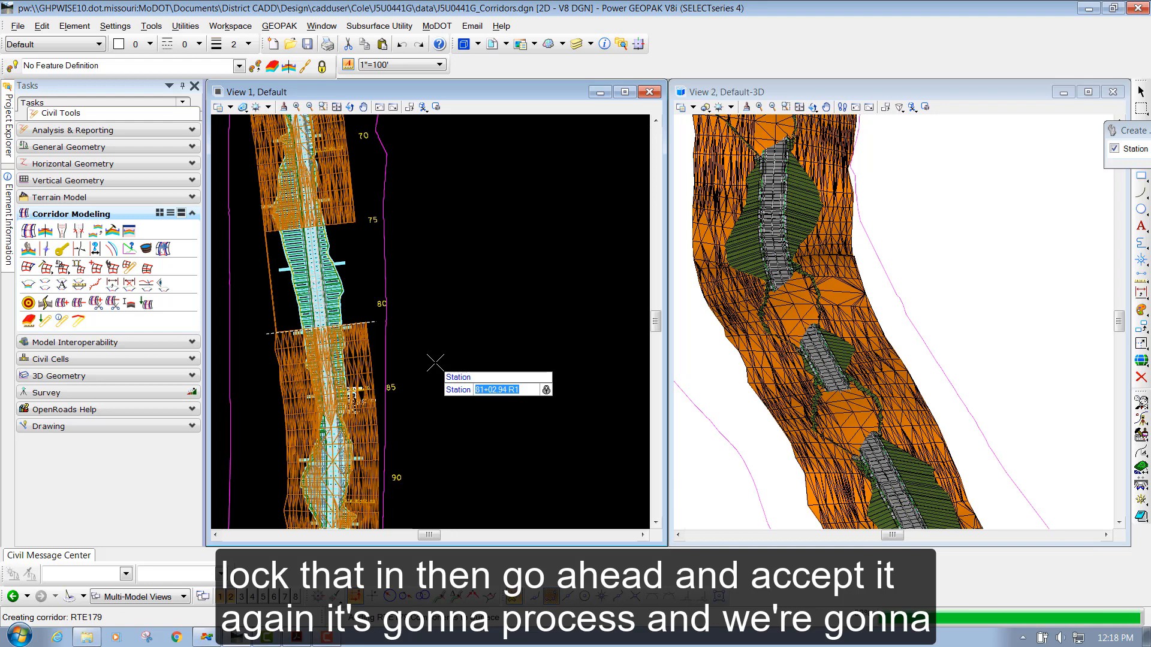
left_click(458, 328)
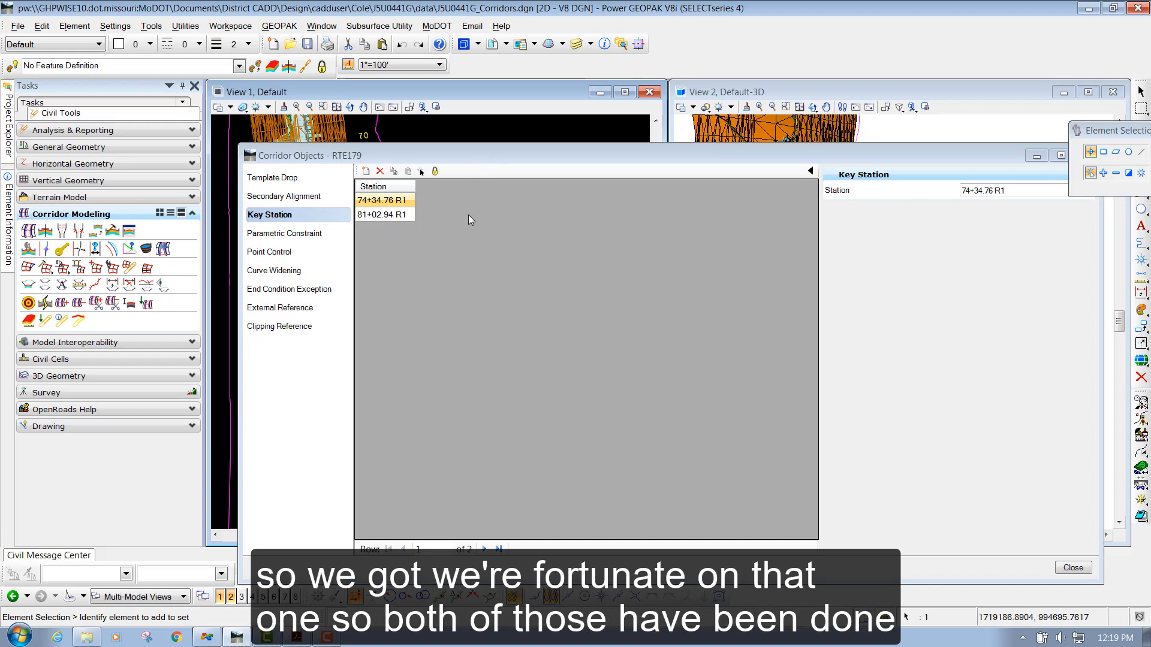
left_click(433, 215)
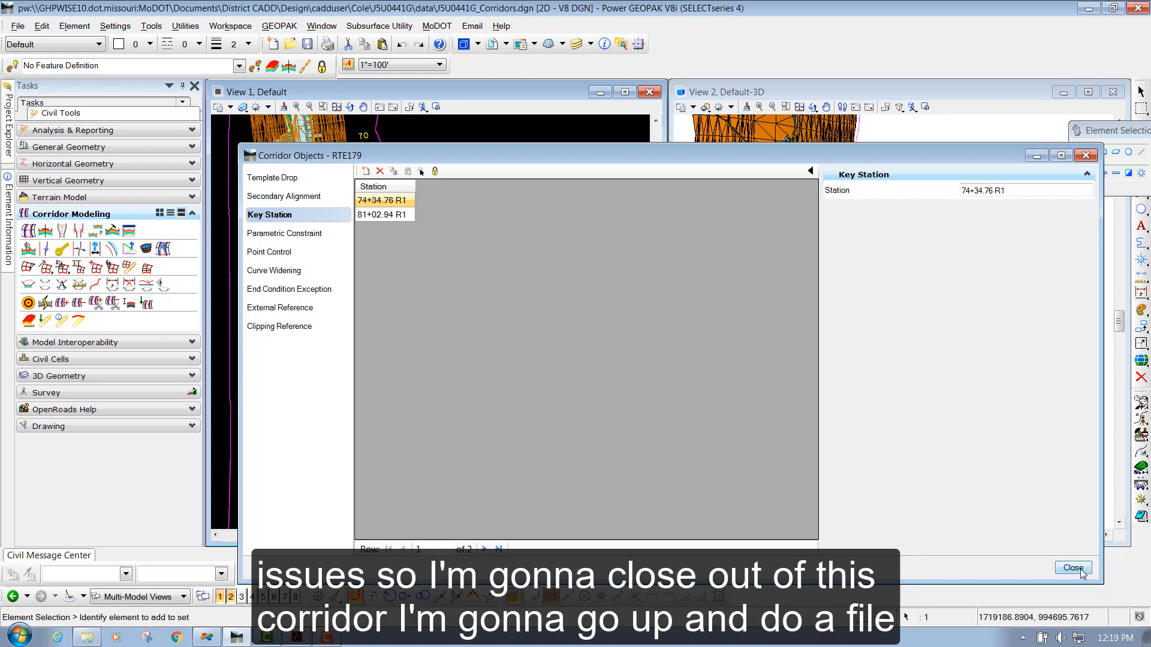
key("Escape")
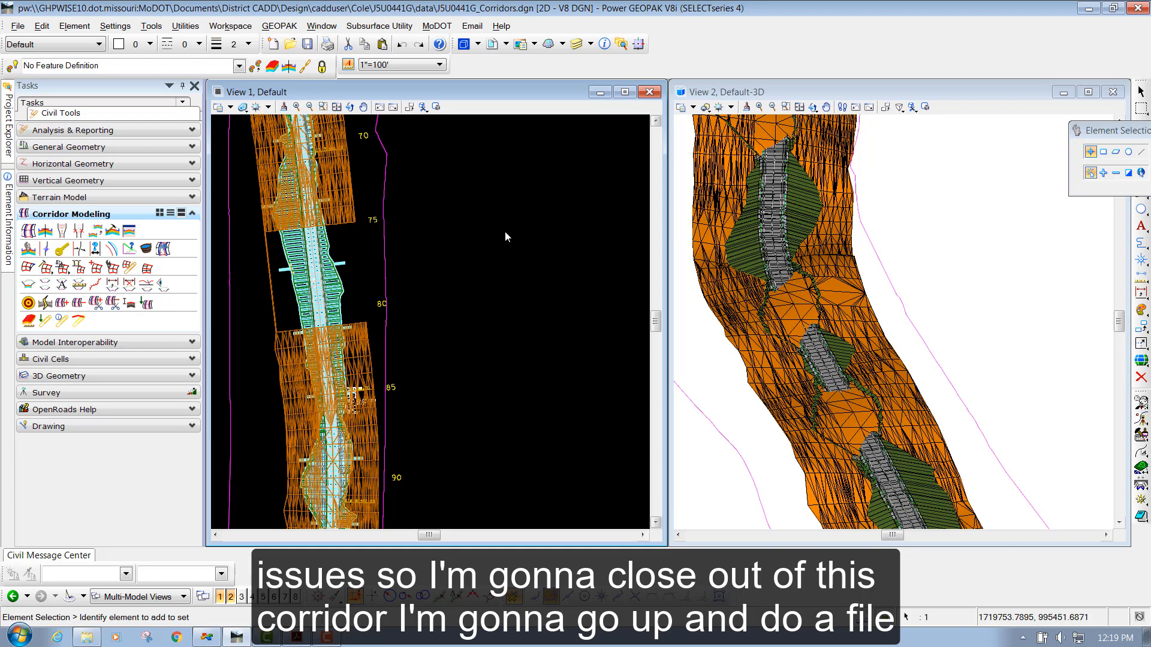
Start a new document without a wizard and name it J5U0441G_XS_Final_Rock.dgn.
left_click(18, 26)
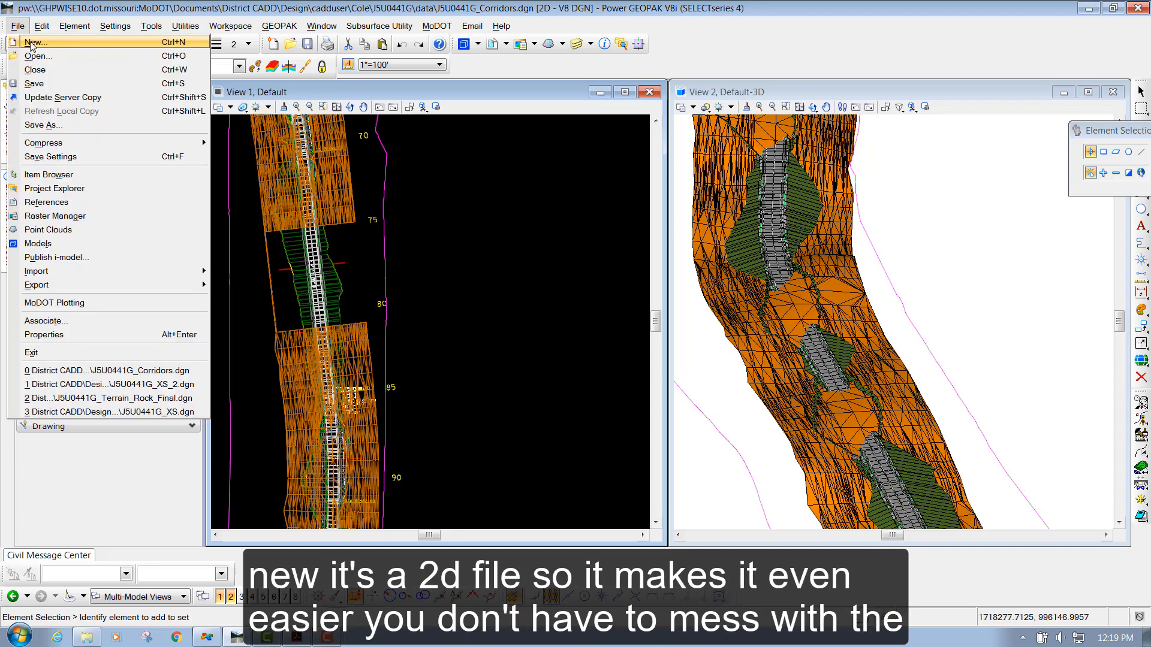
left_click(26, 44)
left_click(445, 309)
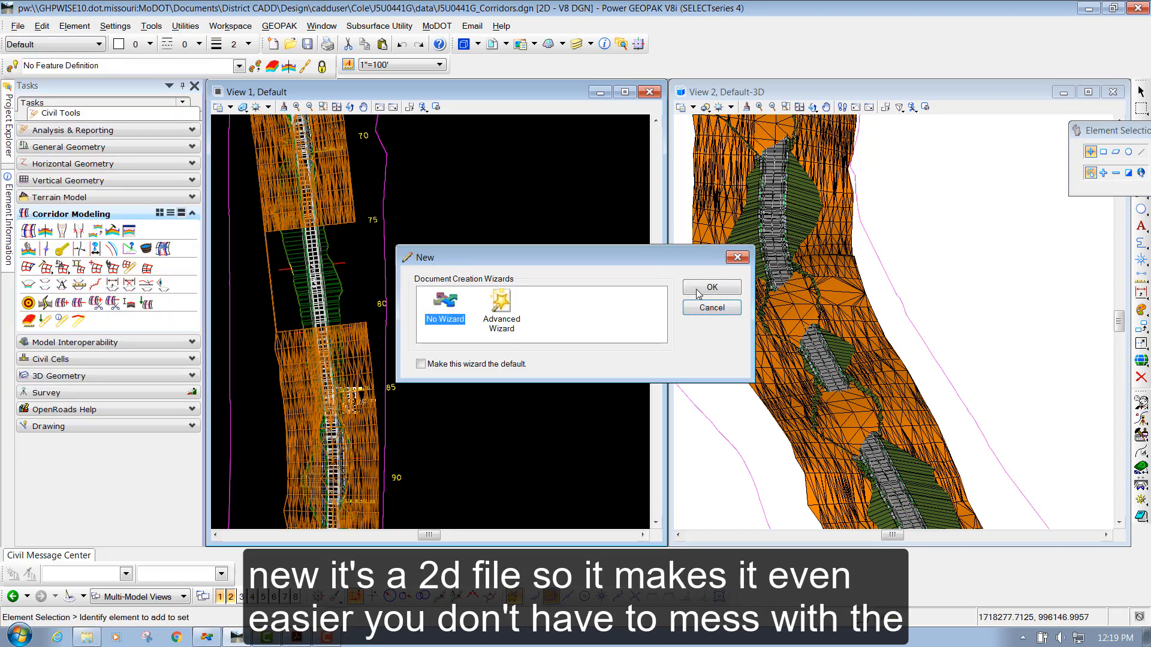
left_click(708, 288)
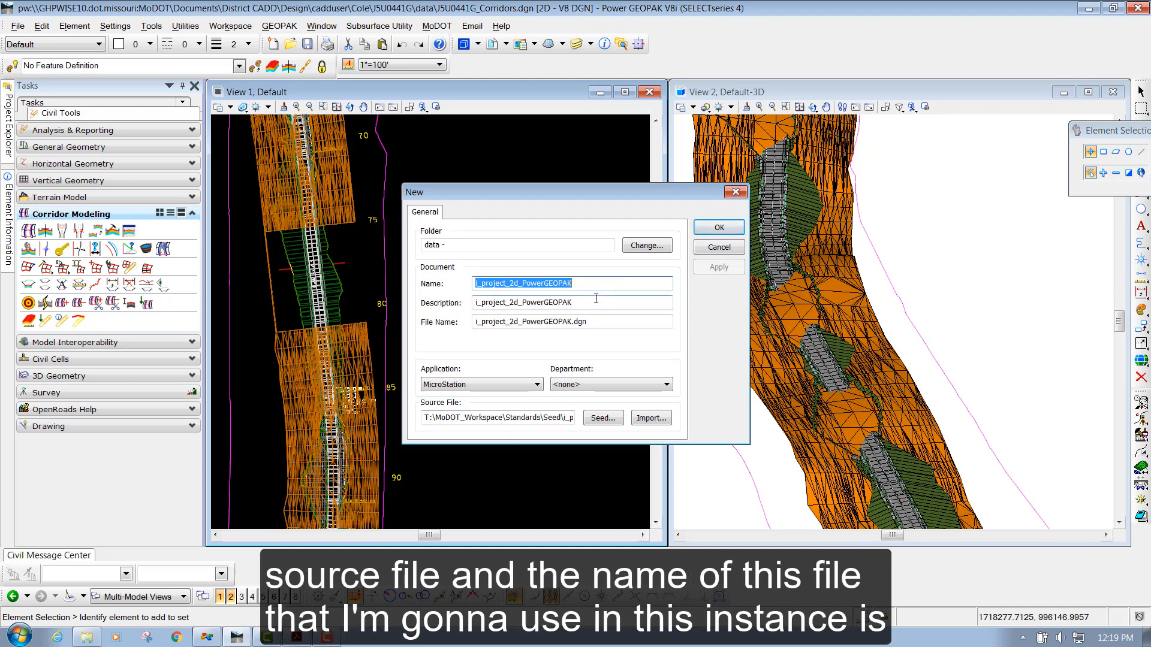
type("J5U")
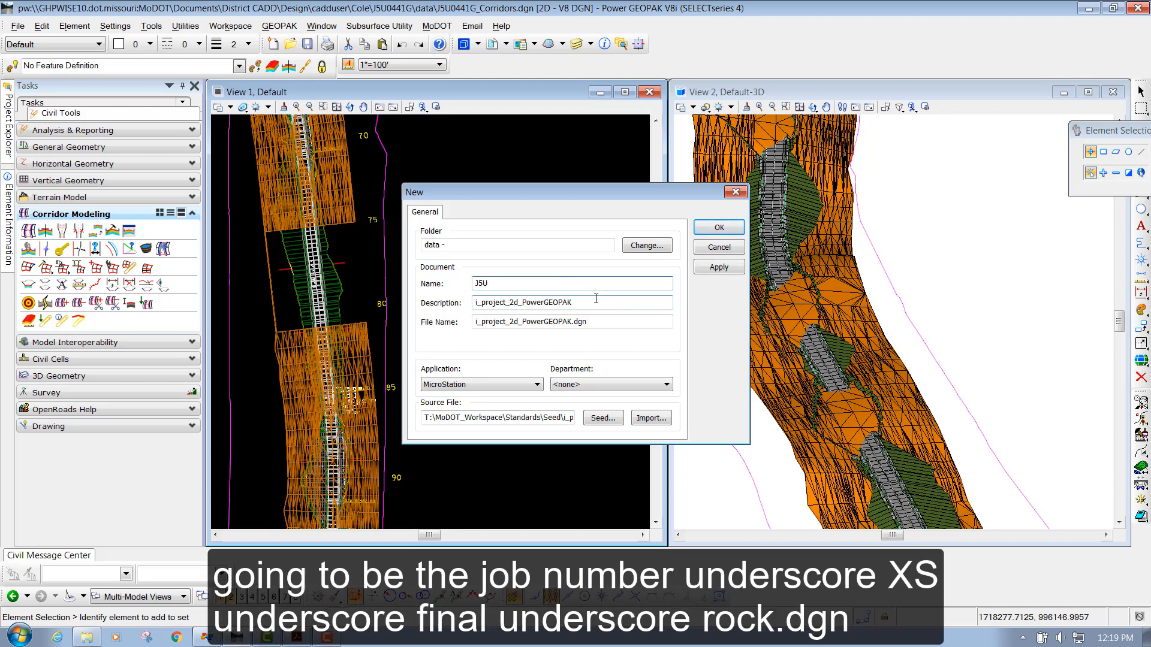
type("0441G_XS_Final_Rock")
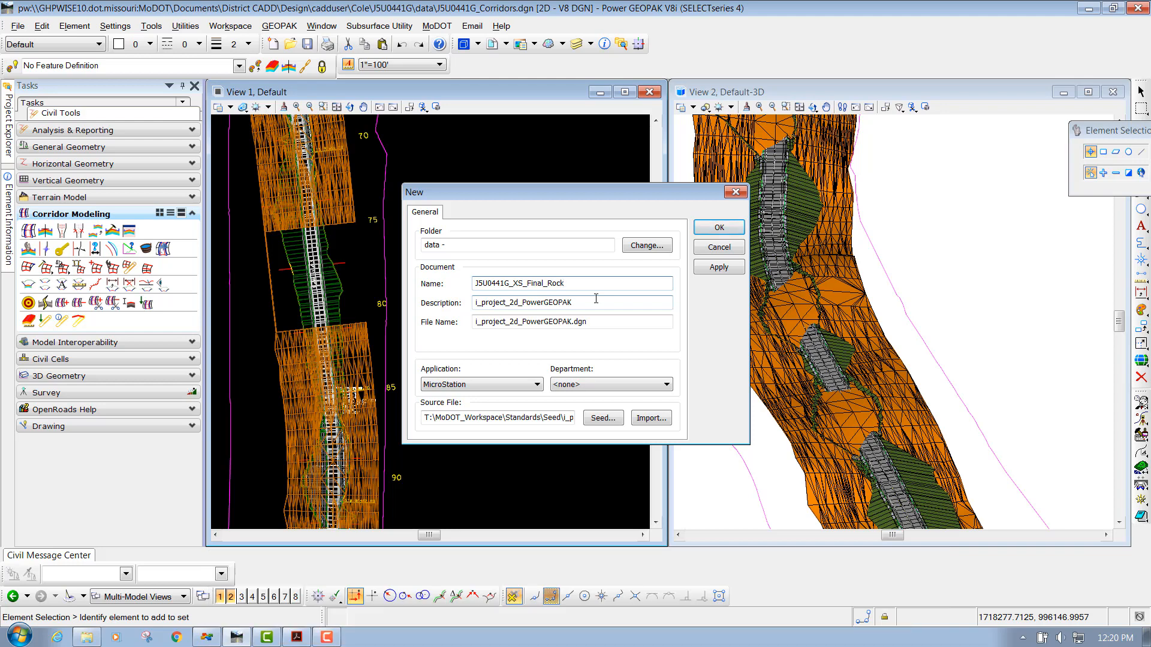
type(".dgn")
Copy the document name J5U0441G_XS_Final_Rock.dgn over the new document's default file name.
left_click_drag(581, 283, 473, 283)
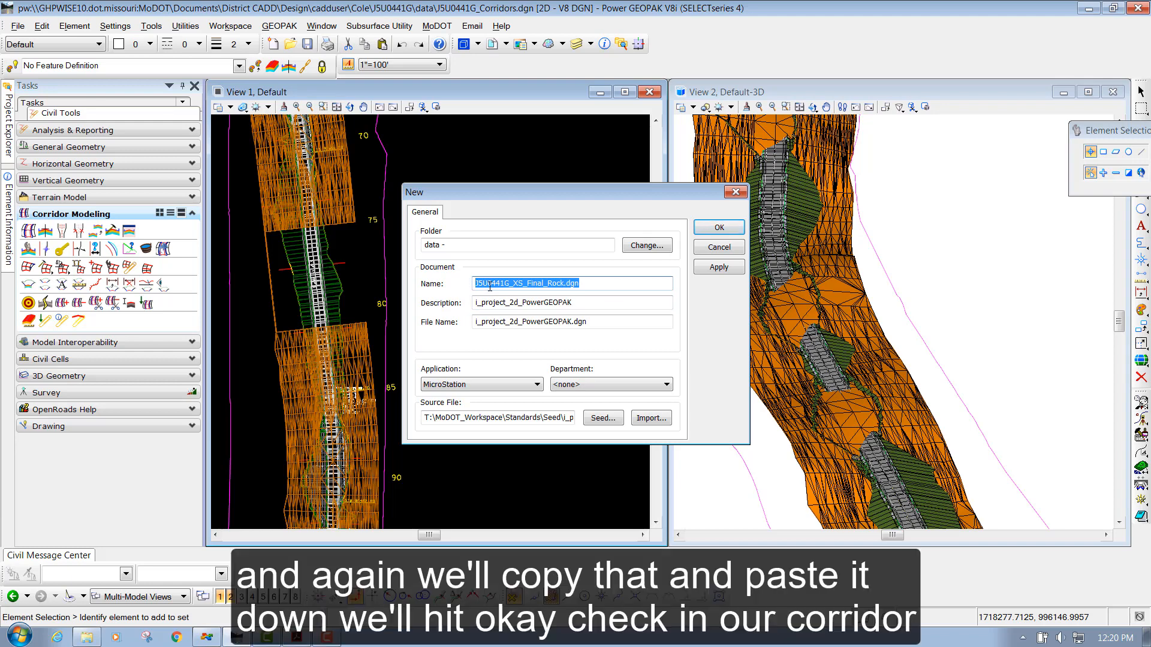
right_click(510, 290)
left_click(520, 329)
left_click_drag(605, 322, 472, 321)
right_click(500, 322)
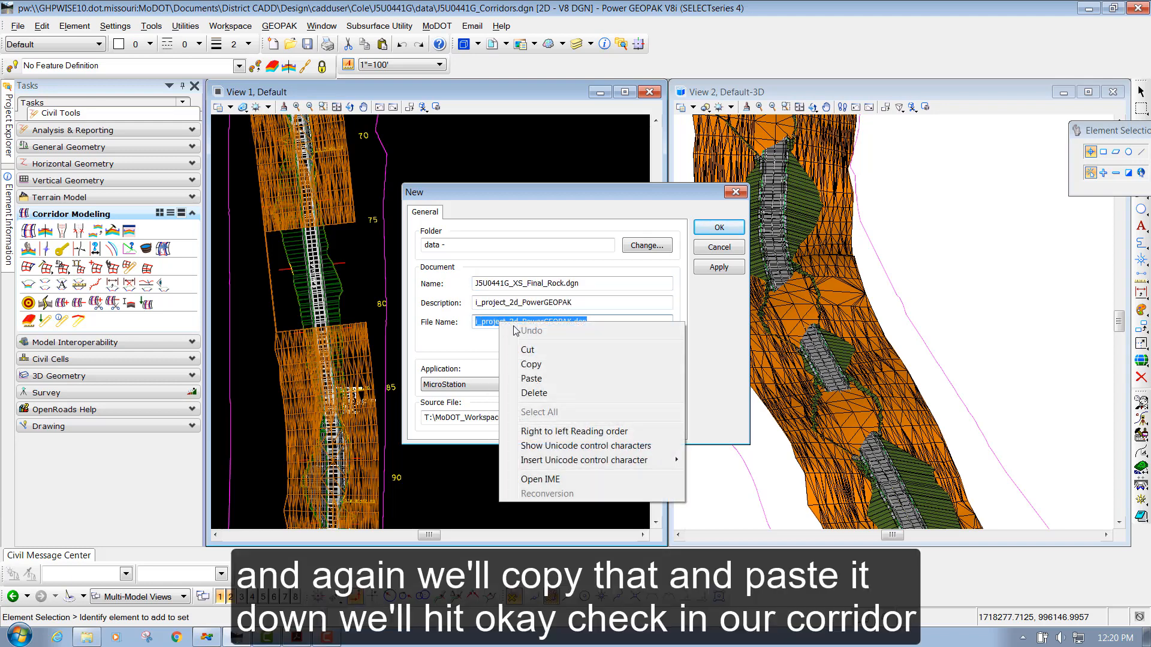
left_click(527, 379)
Clear the new document's description, create the file, and check in J5U0441G_Corridors.dgn.
left_click_drag(584, 306, 472, 304)
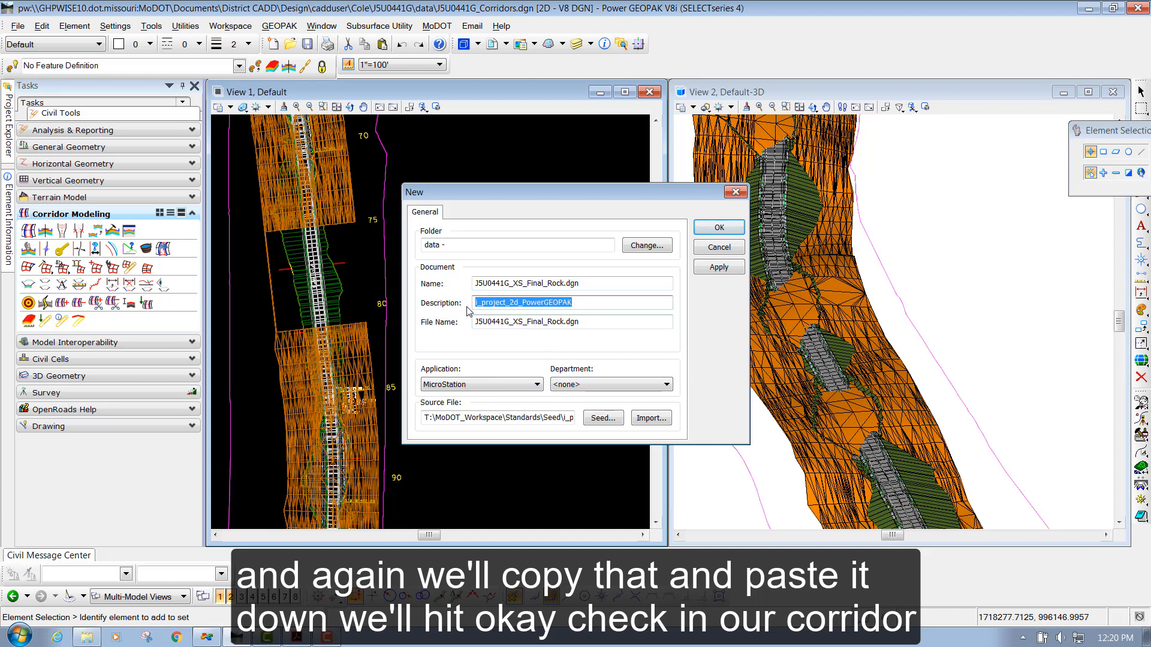
key("Delete")
left_click(706, 231)
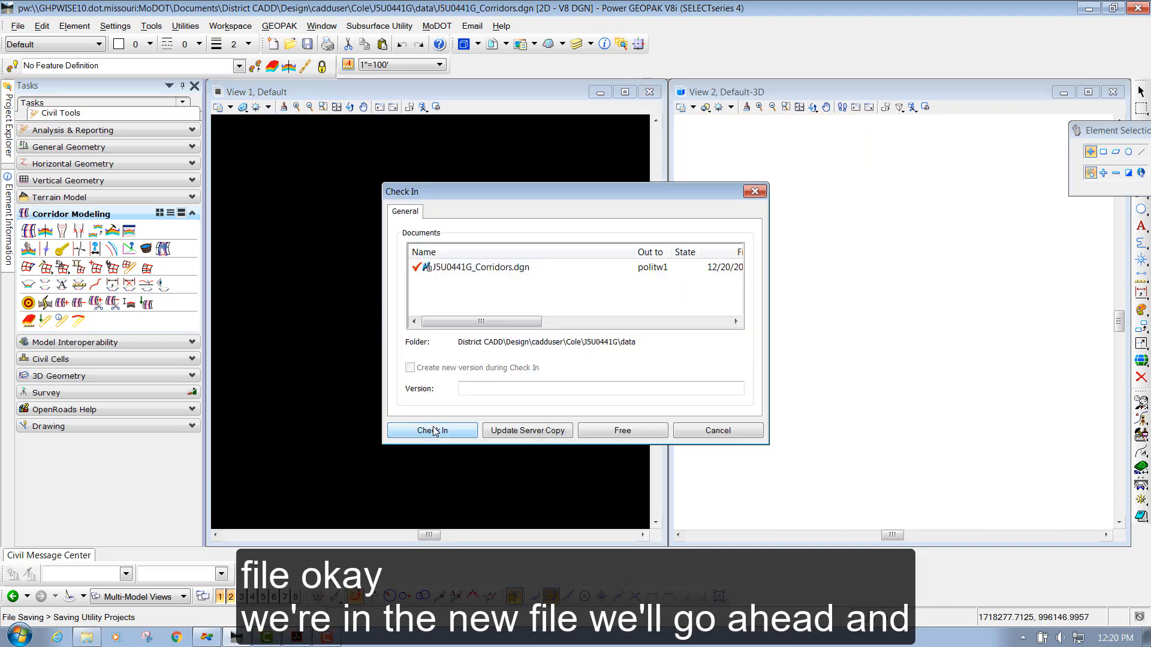
left_click(433, 430)
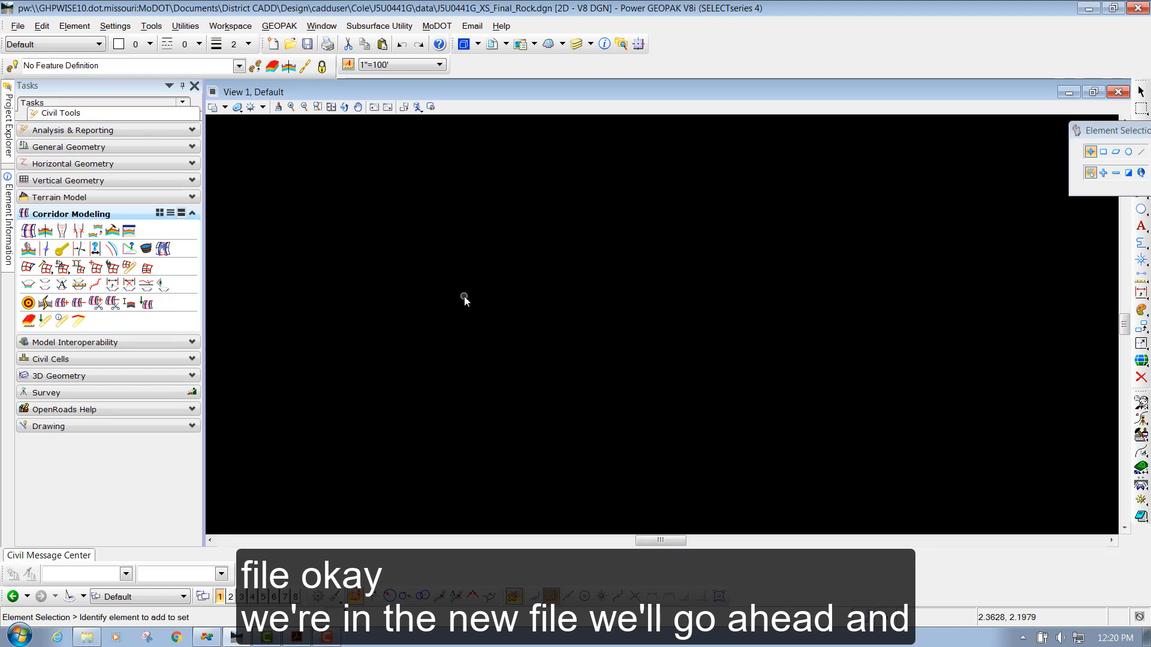
Choose J5U0441G_Civil_Geometry.dgn, J5U0441G_Corridors.dgn, J5U0441G_Terrain_Existing.dgn and J5U0441G_Terrain_Rock_Final.dgn as the reference files to attach.
left_click_drag(1097, 132, 964, 134)
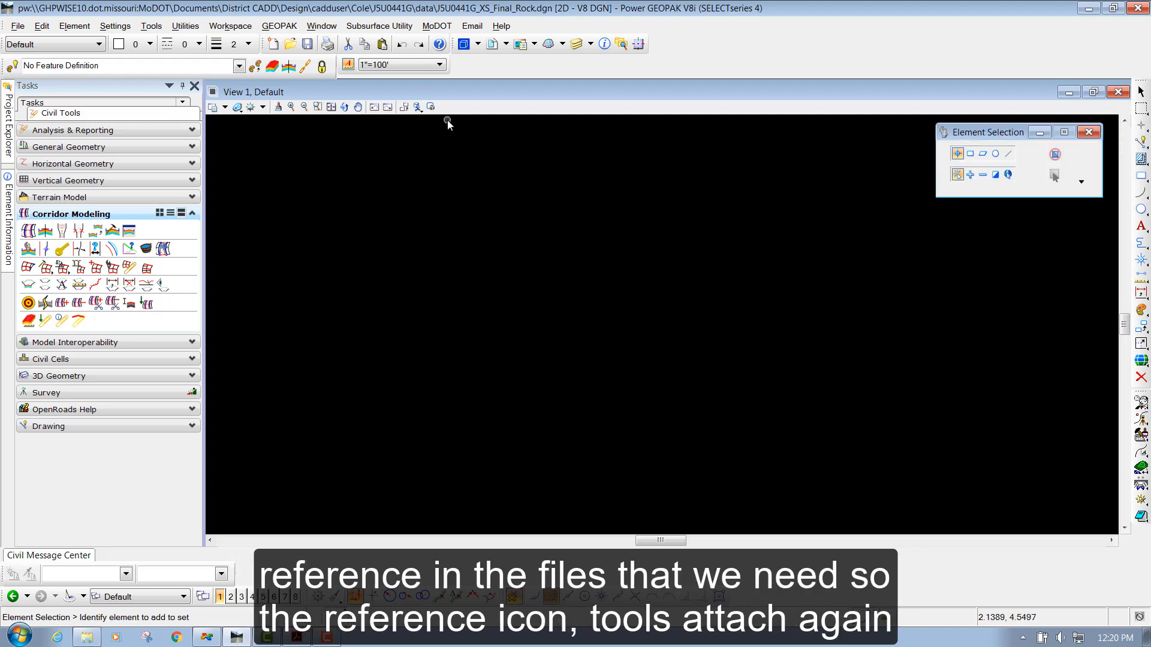
left_click(492, 45)
left_click_drag(412, 160, 745, 213)
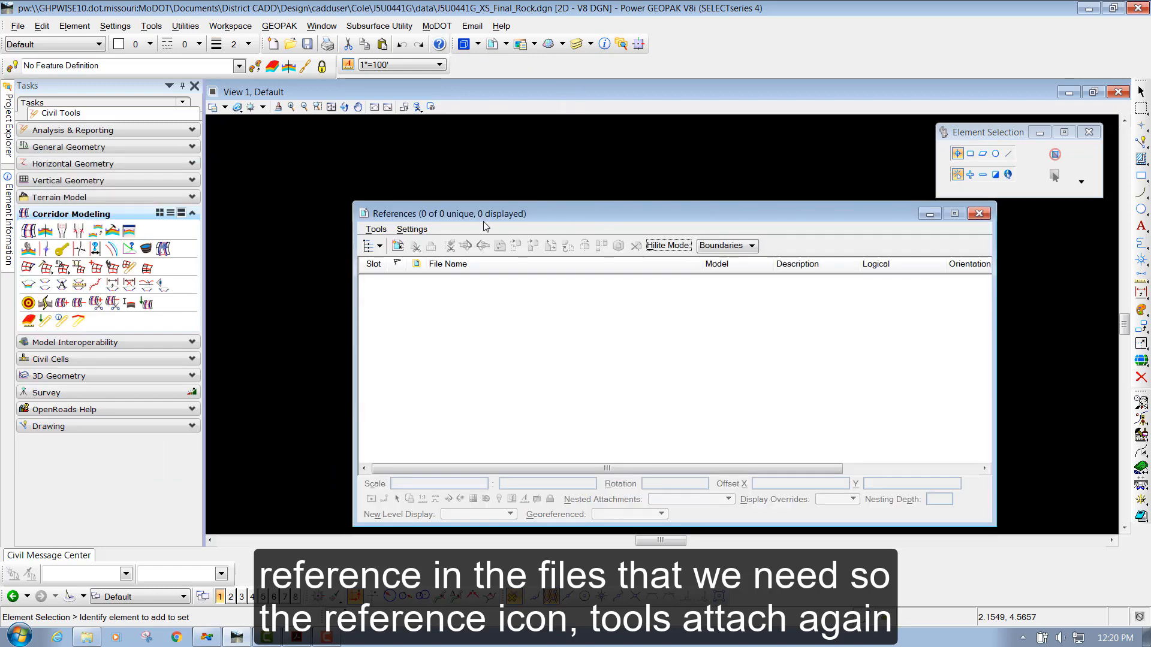
left_click(376, 229)
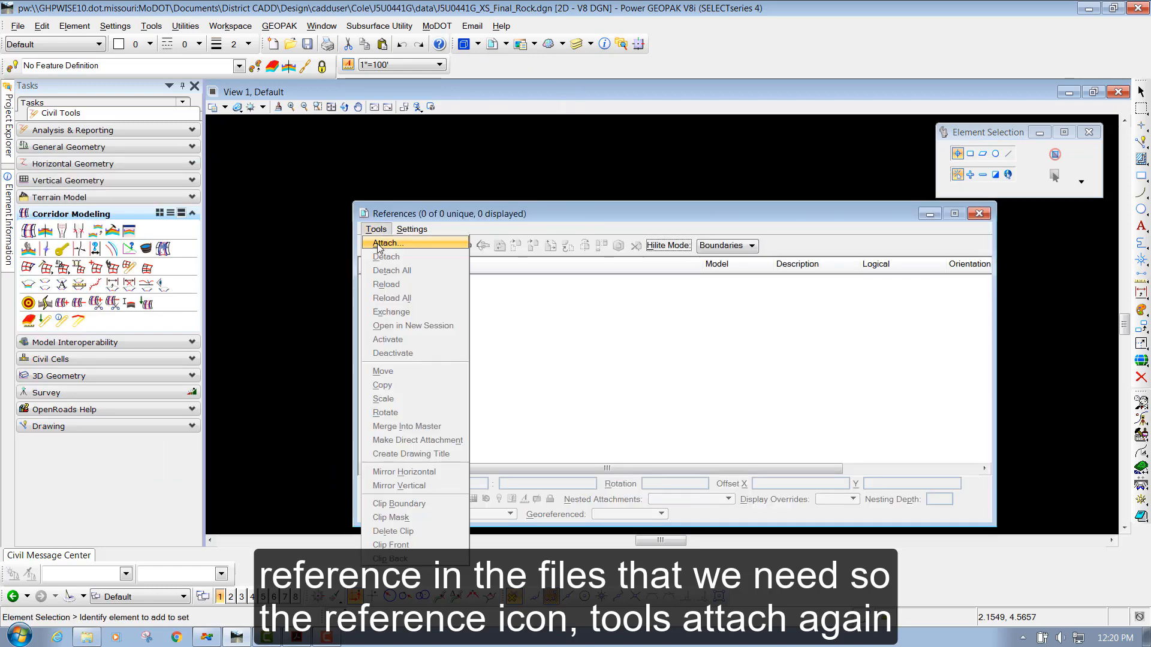
left_click(378, 244)
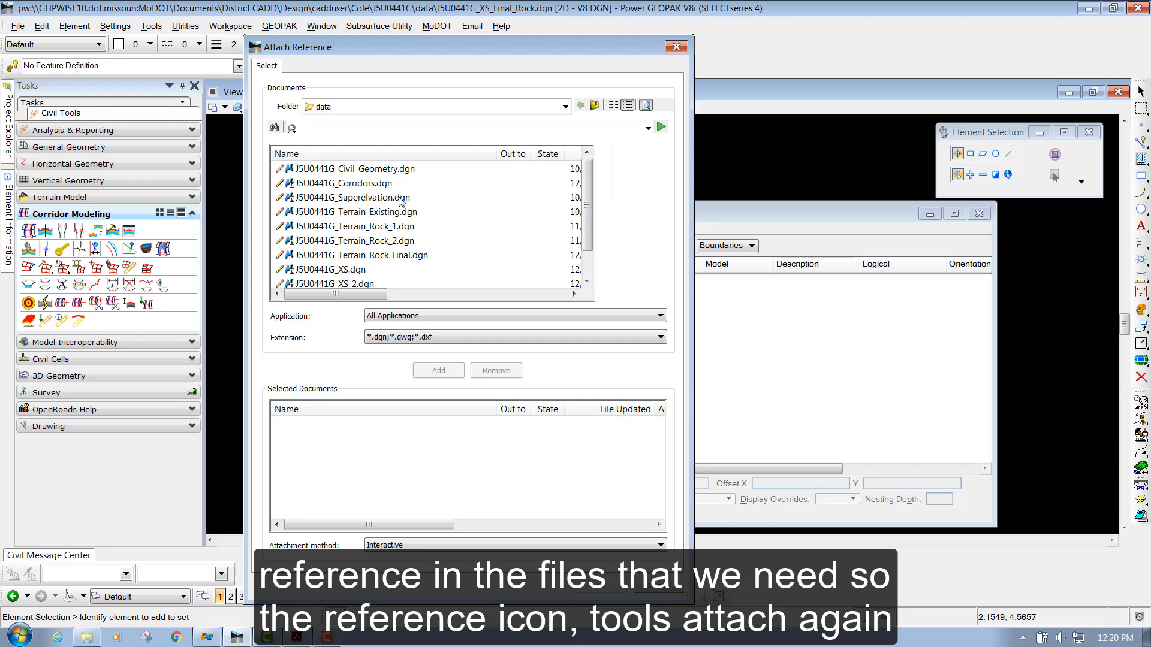
left_click(379, 169)
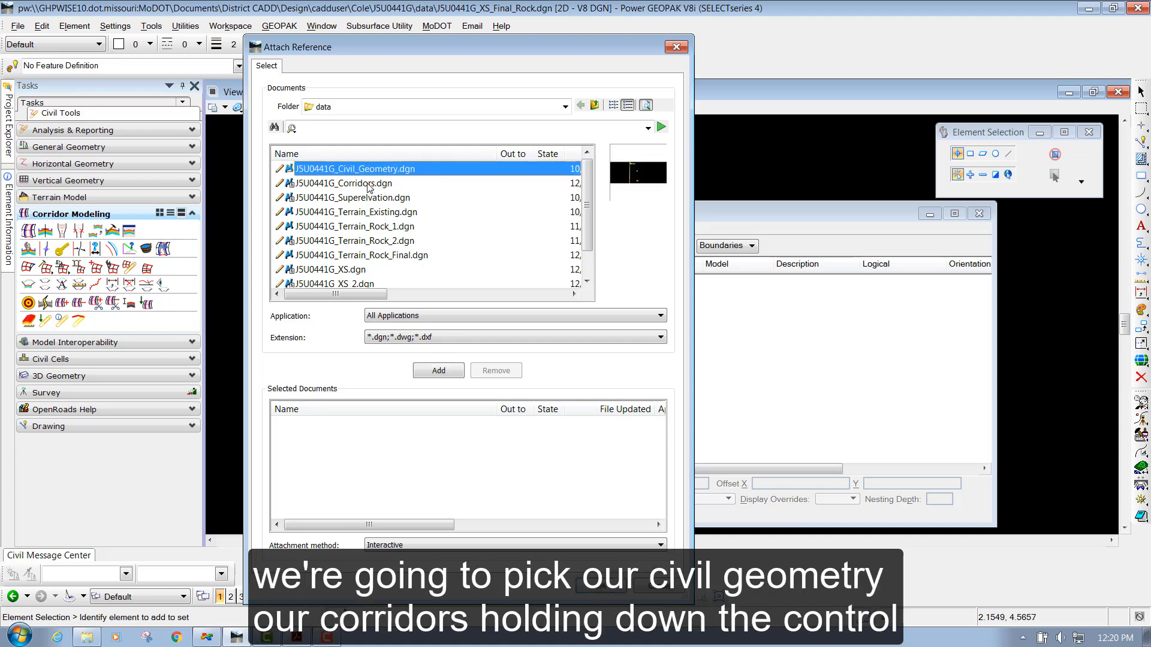
left_click(370, 184, "ctrl")
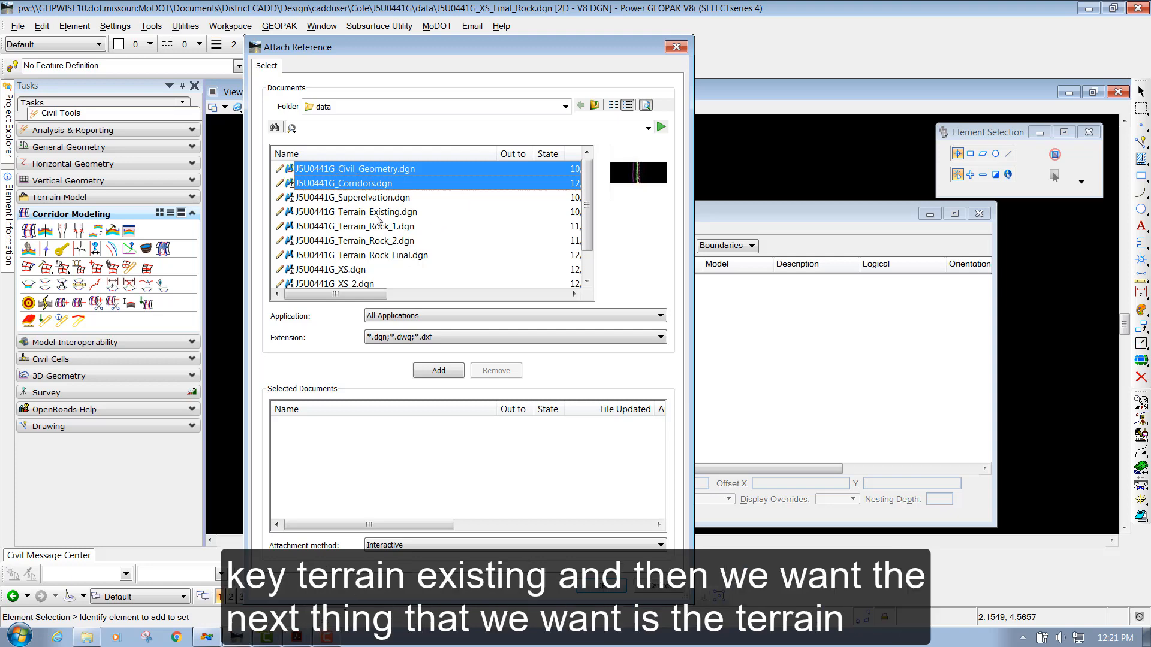
left_click(437, 213, "ctrl")
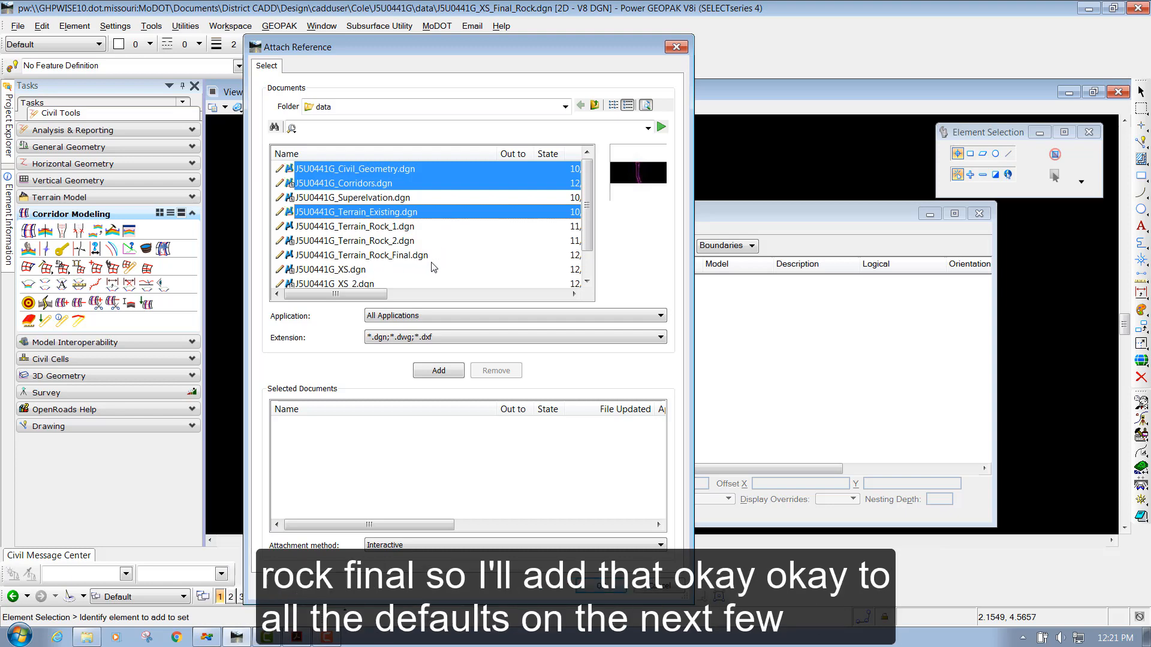
left_click(377, 258, "ctrl")
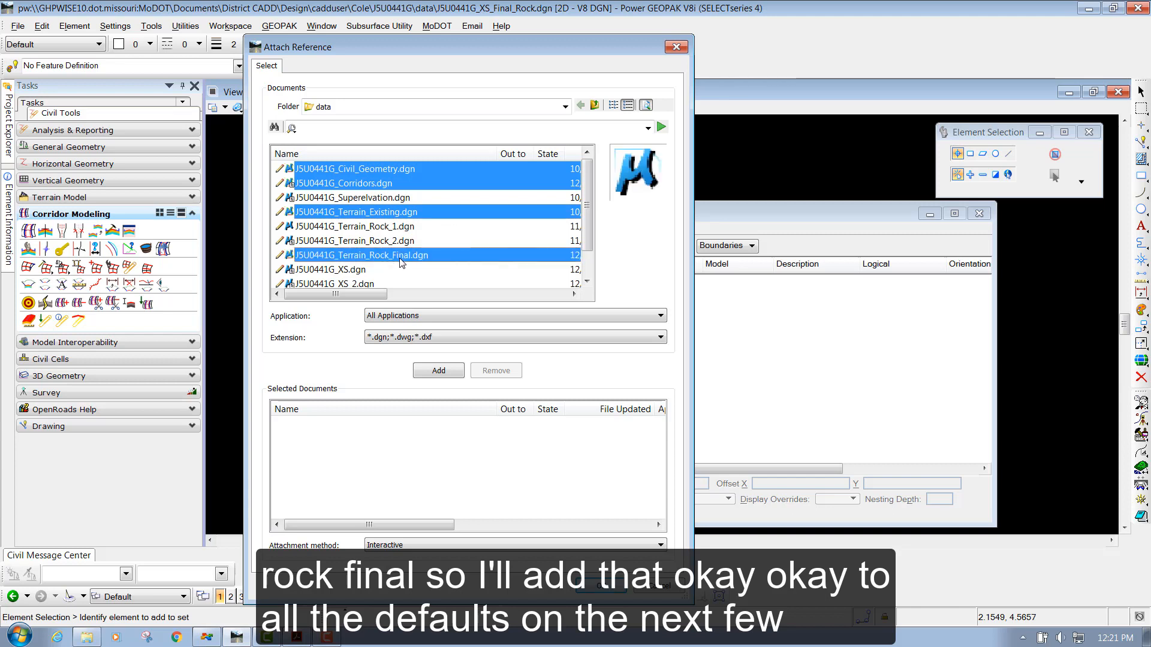
left_click(439, 371)
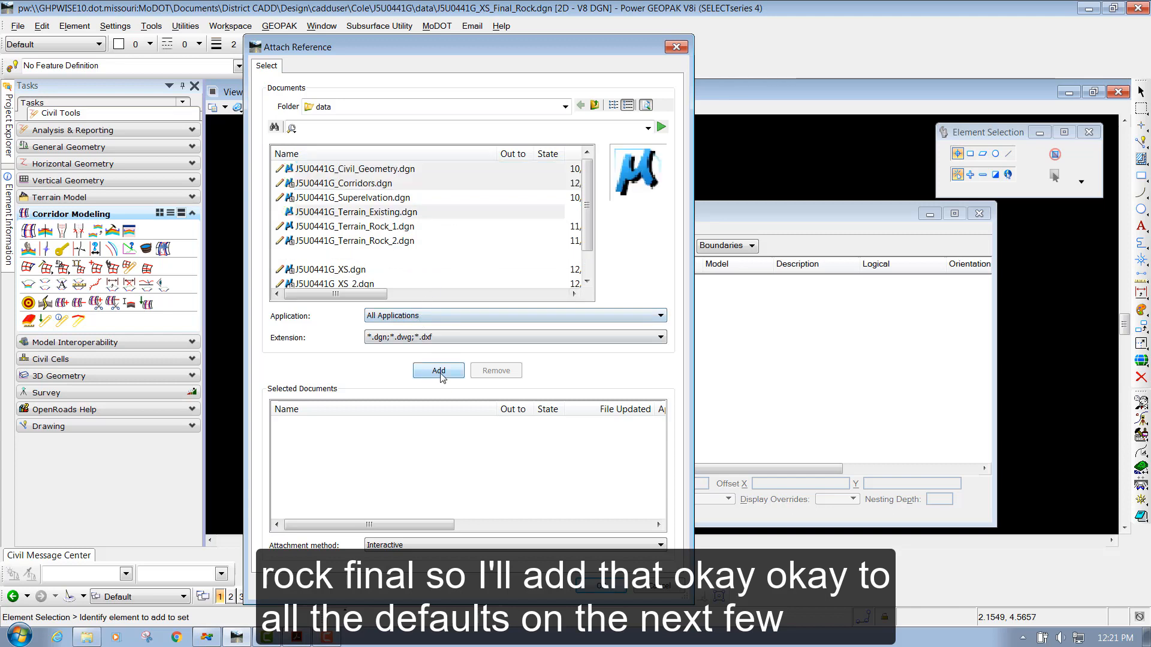
left_click(599, 586)
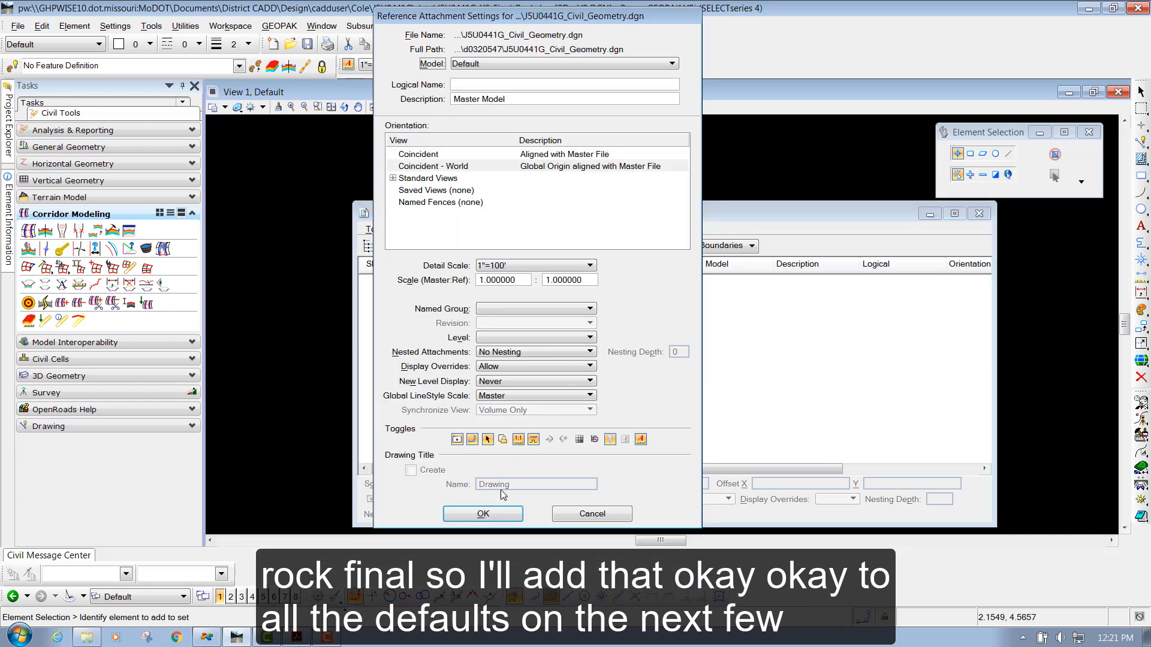
Attach all four reference files with their default attachment settings and close the References dialog.
left_click(484, 513)
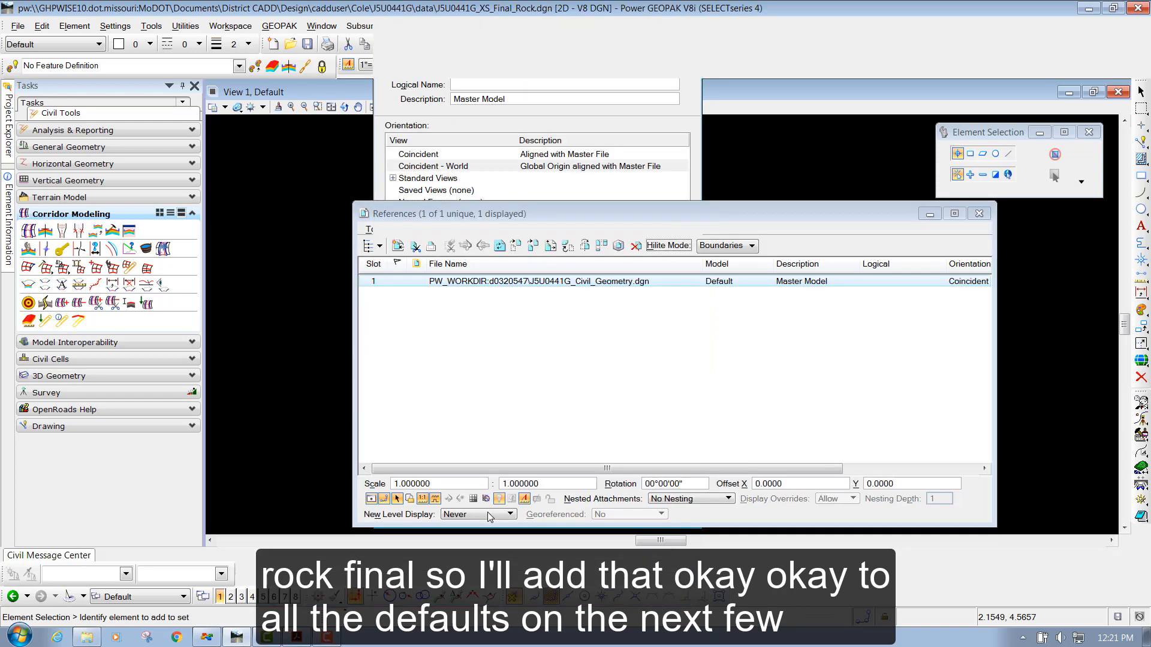
left_click(485, 513)
left_click(487, 512)
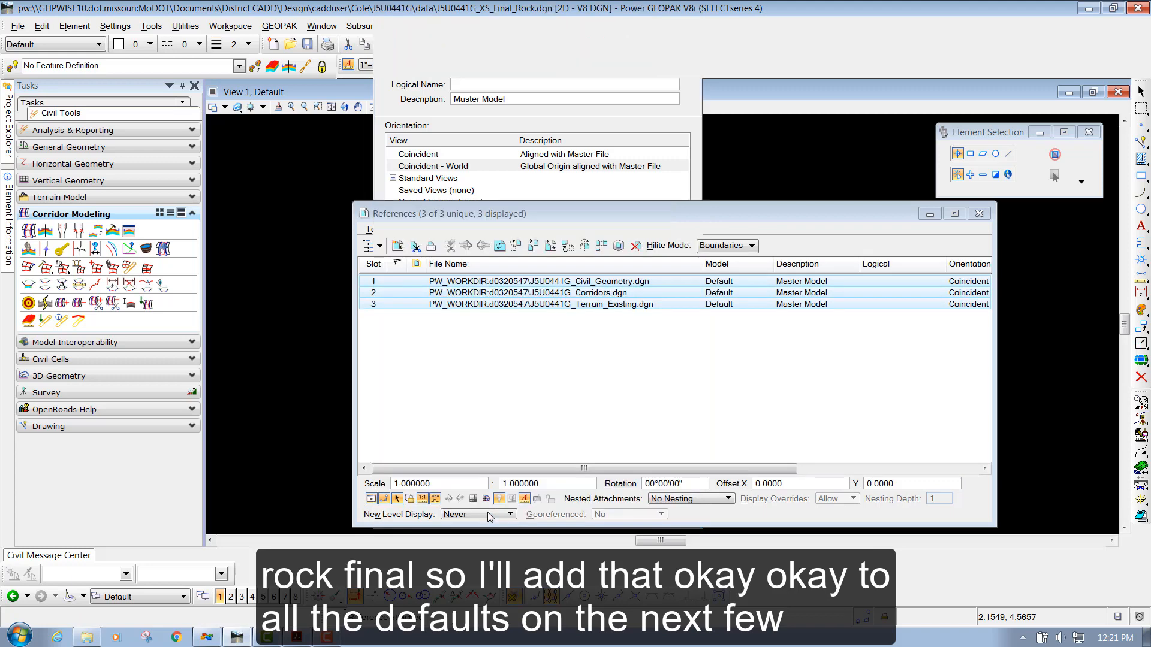
left_click(486, 510)
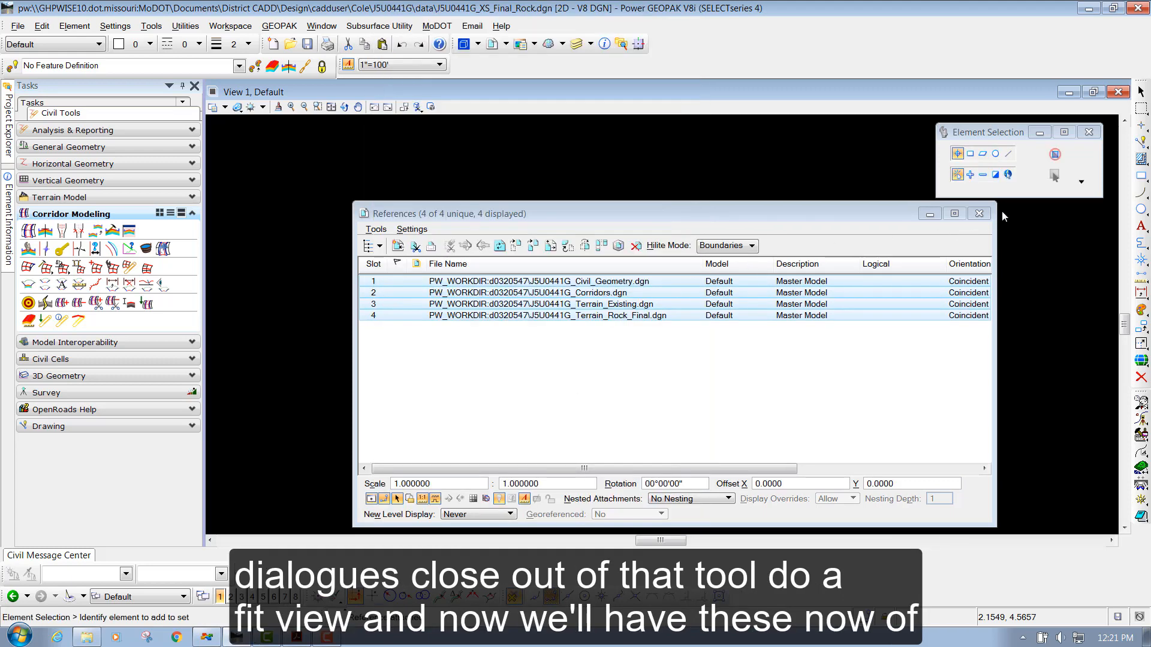
left_click(979, 213)
Fit the references in the view and select the existing terrain by its magenta boundary.
left_click(331, 106)
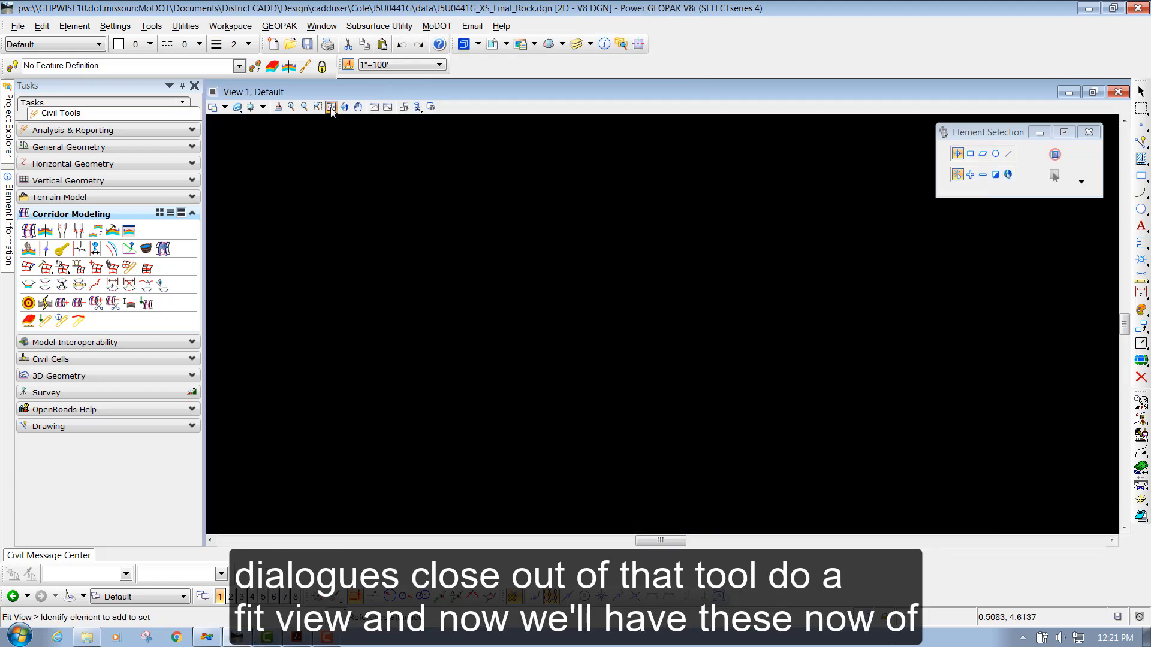
scroll(538, 303, "up", 3)
scroll(538, 303, "up", 1)
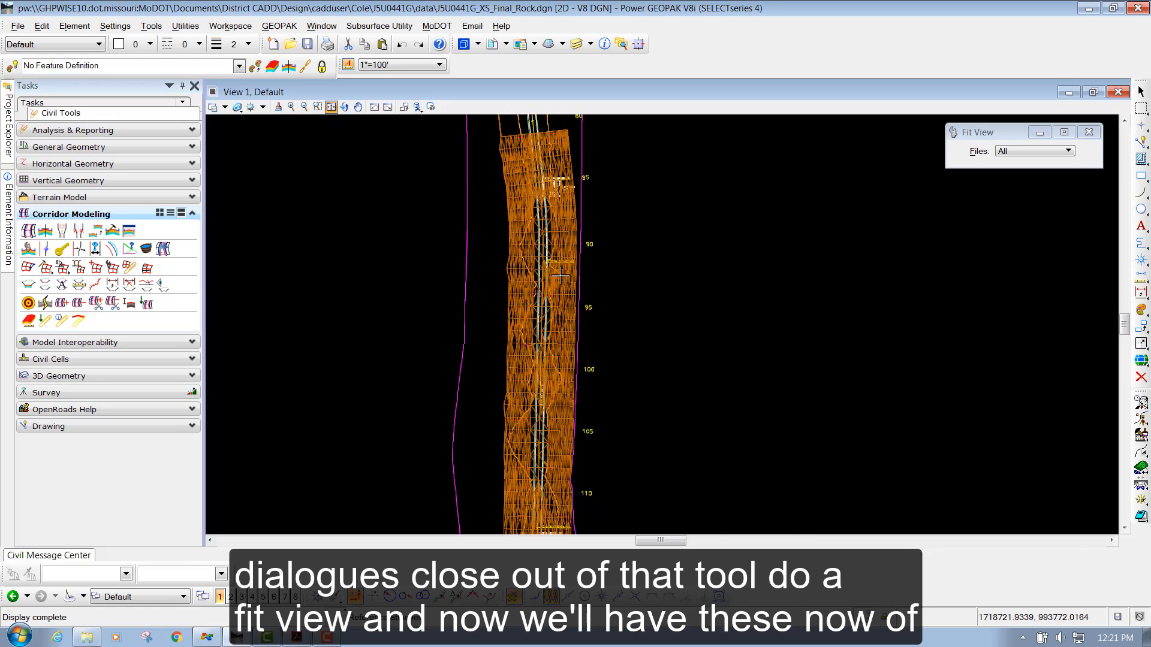
scroll(560, 276, "down", 1)
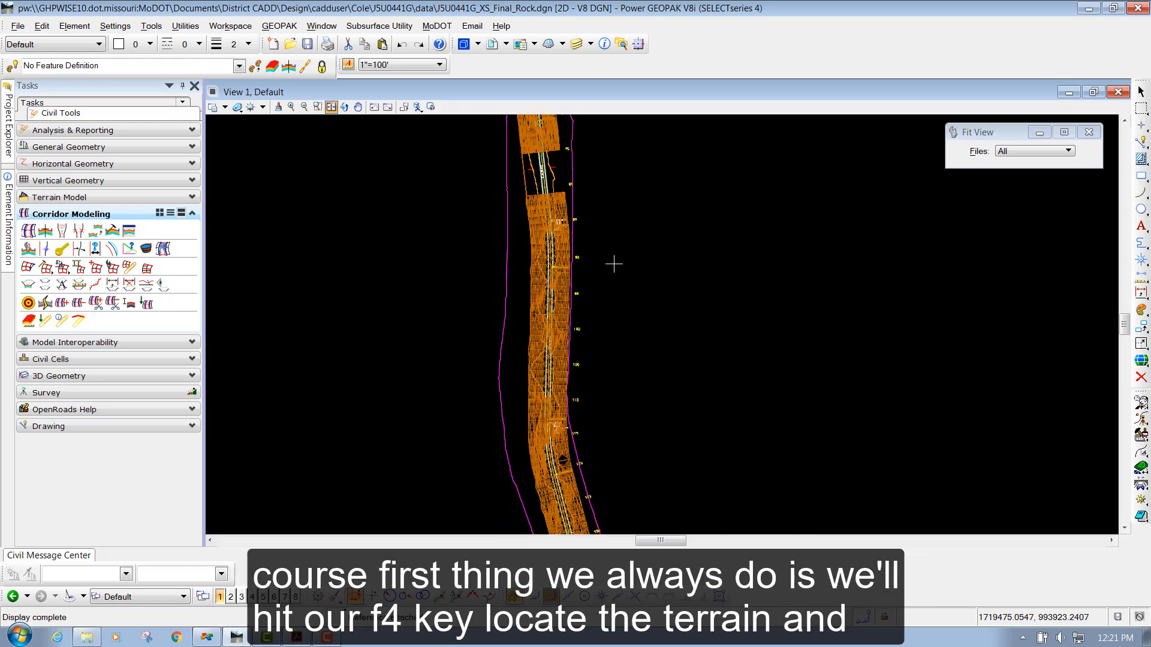
key("F4")
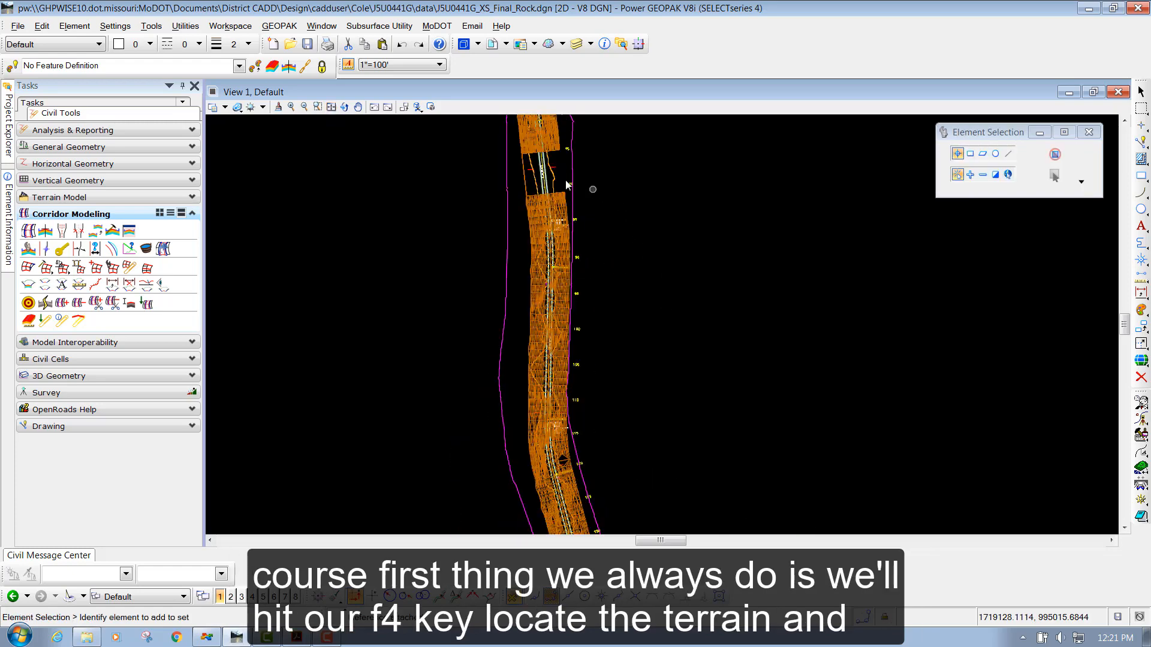
left_click(508, 197)
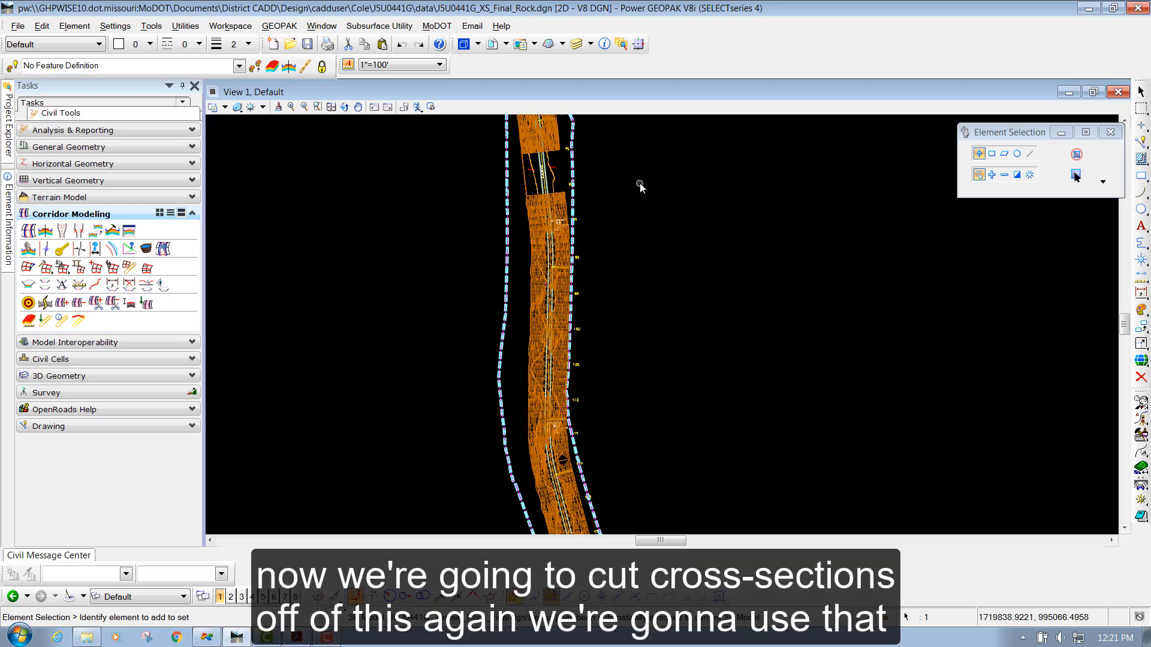
Start Create Cross Section using the RTE179 horizontal alignment.
scroll(538, 219, "up", 7)
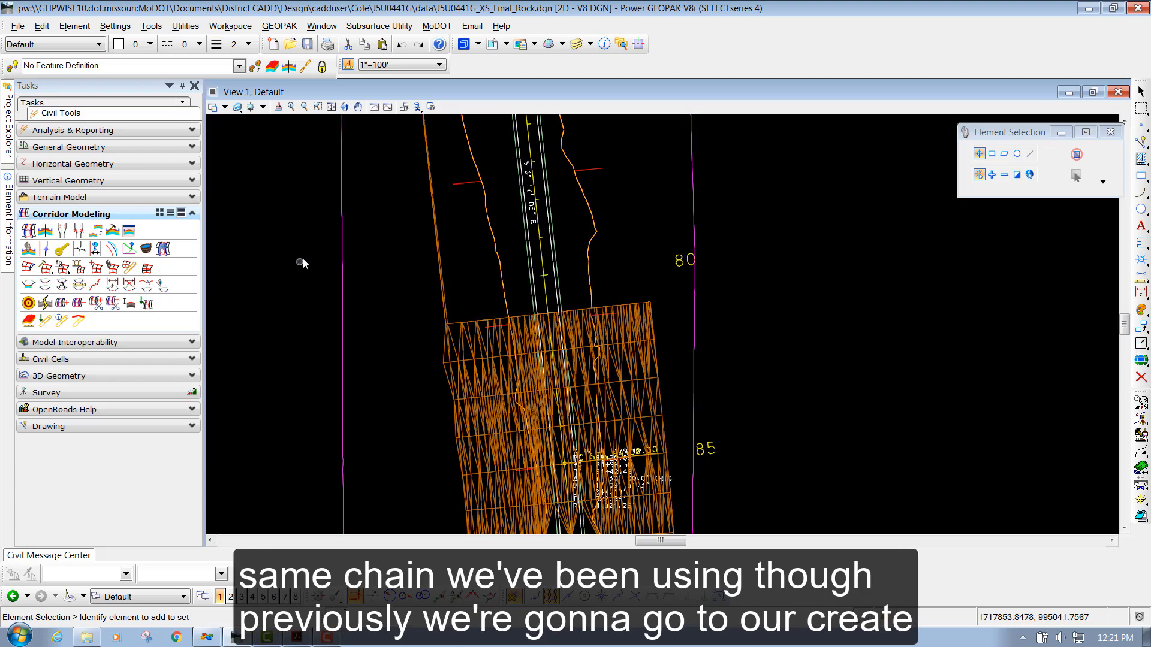
left_click(46, 286)
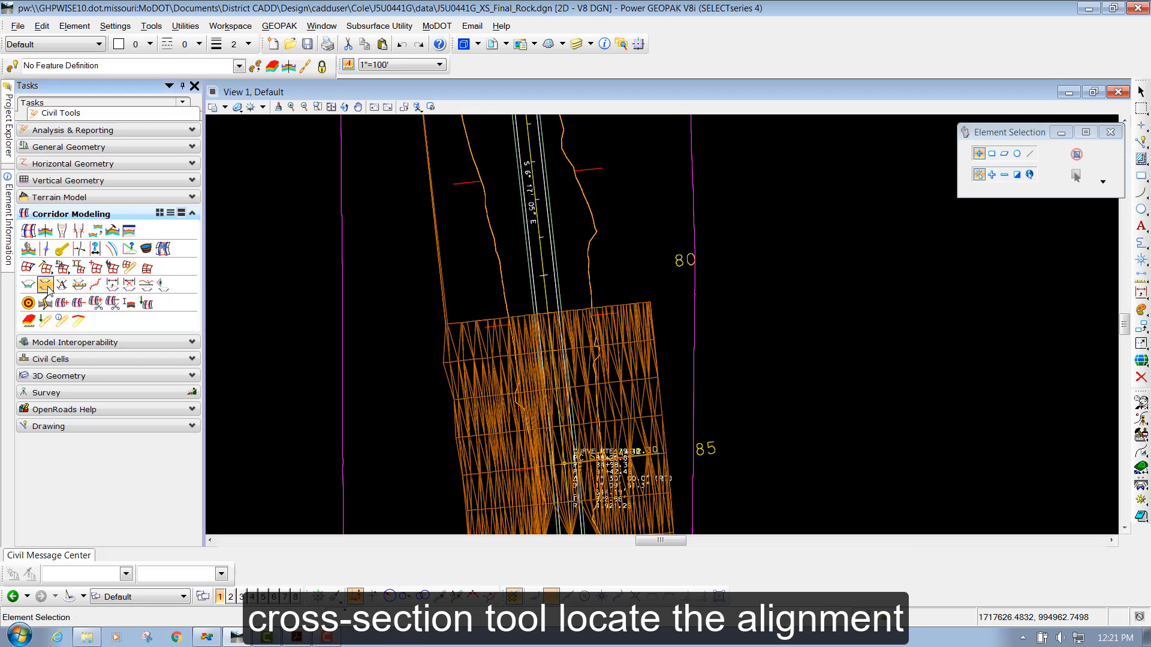
left_click(542, 258)
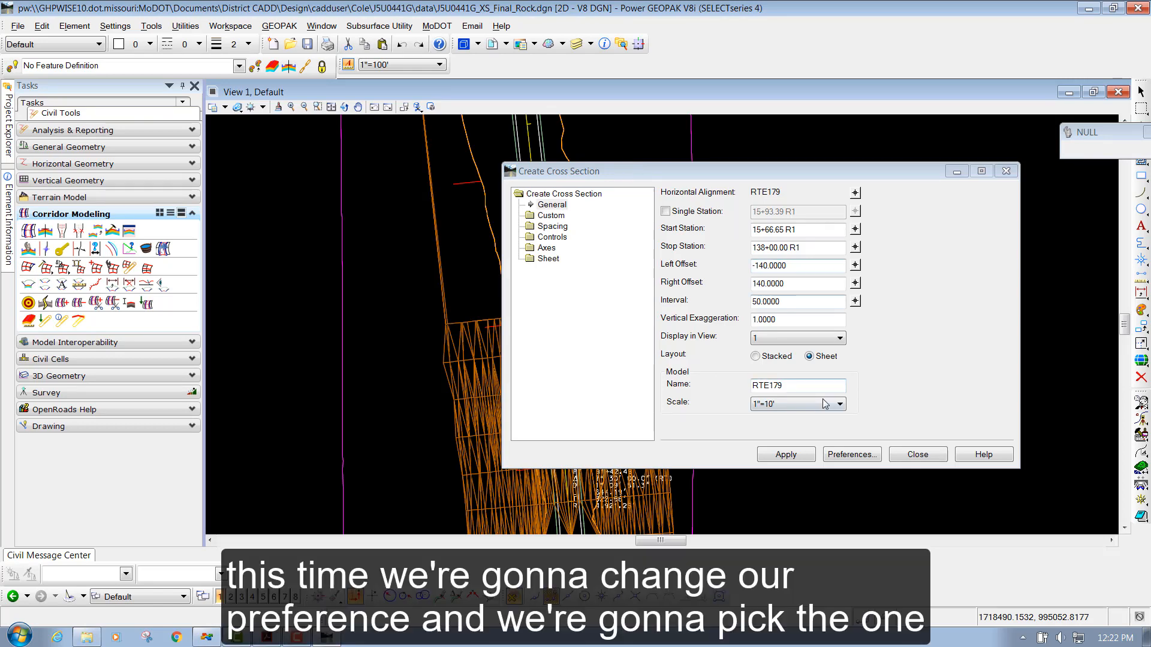
Load the Sheet - 20 scale preference for the cross sections and close Preferences.
left_click(852, 454)
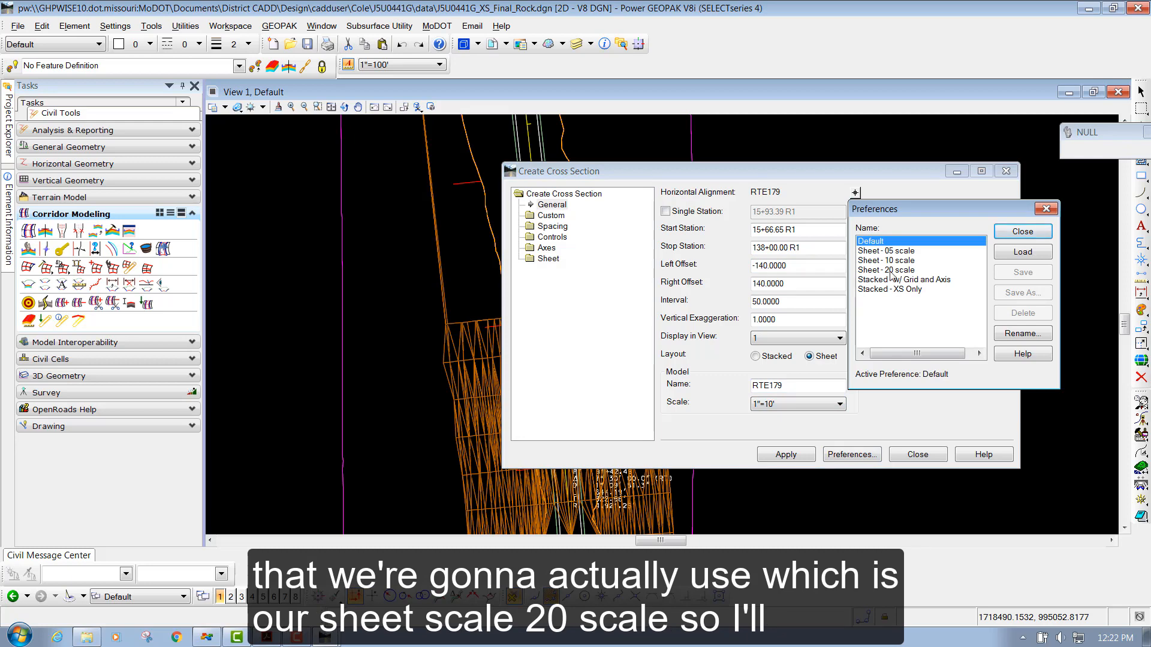
left_click(888, 271)
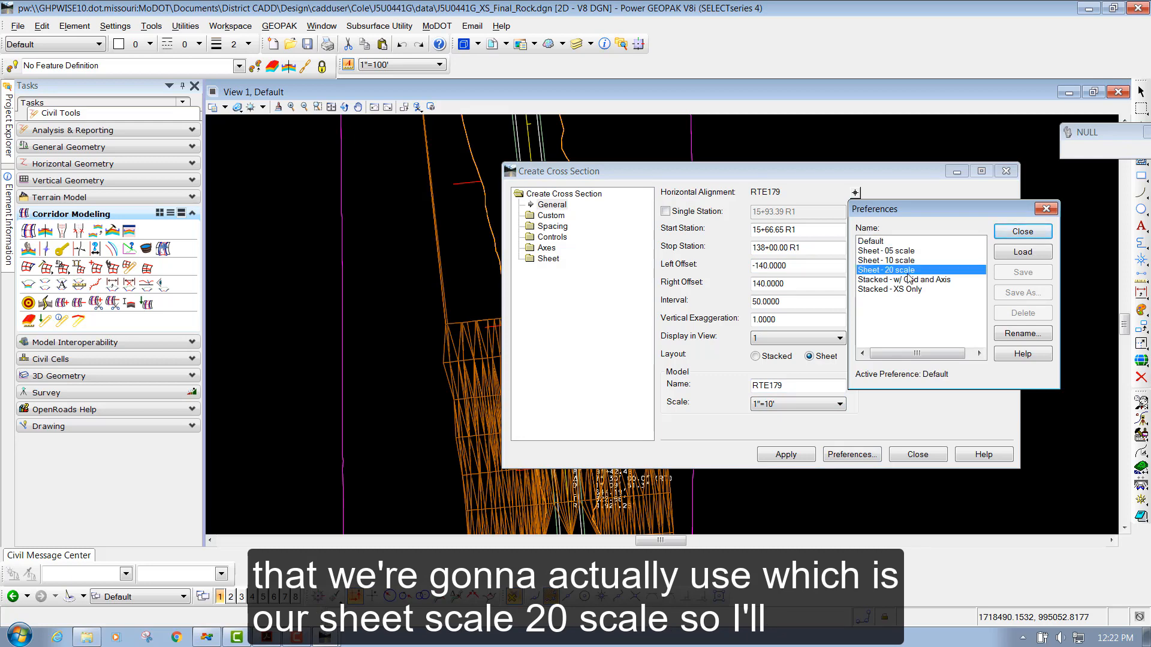
left_click(1019, 254)
left_click(1013, 232)
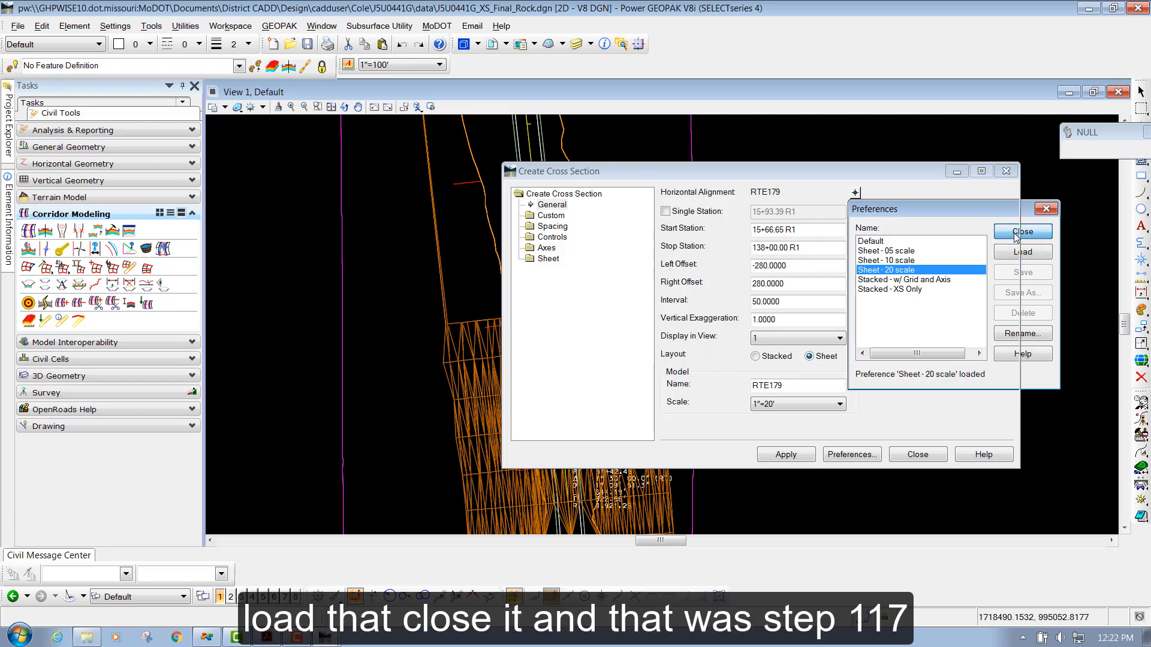
left_click(331, 28)
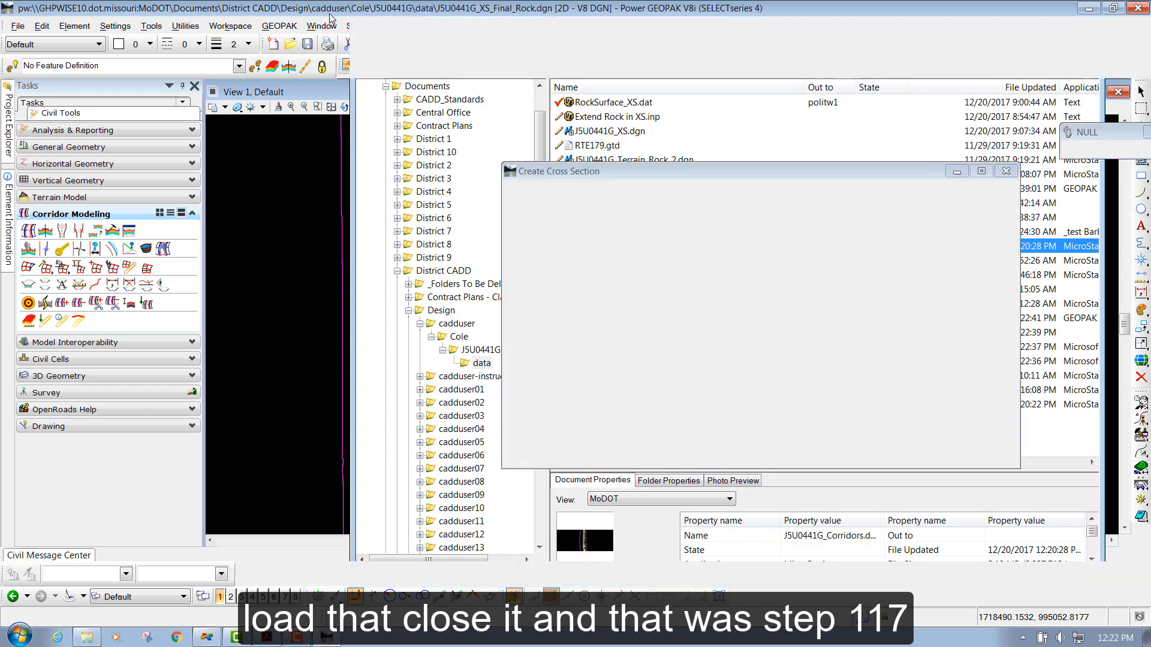
Name the cross section model RTE179-EW-Final in the general cross section settings.
left_click_drag(611, 163, 496, 165)
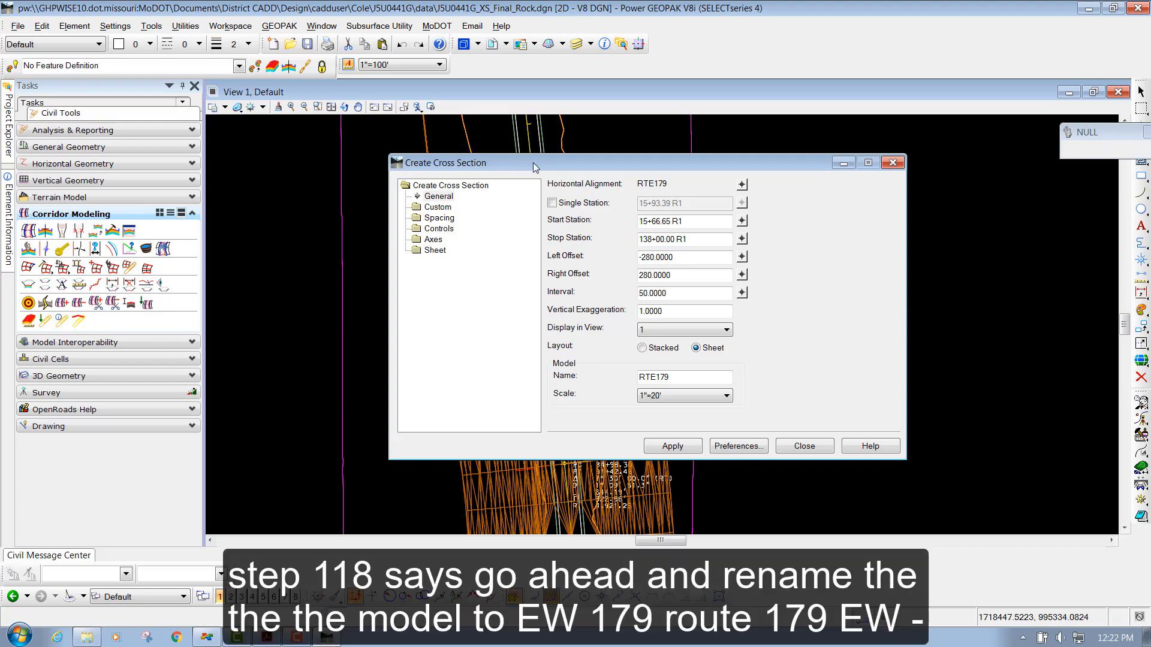
left_click(677, 378)
type("_")
key("BackSpace")
type("-EW-")
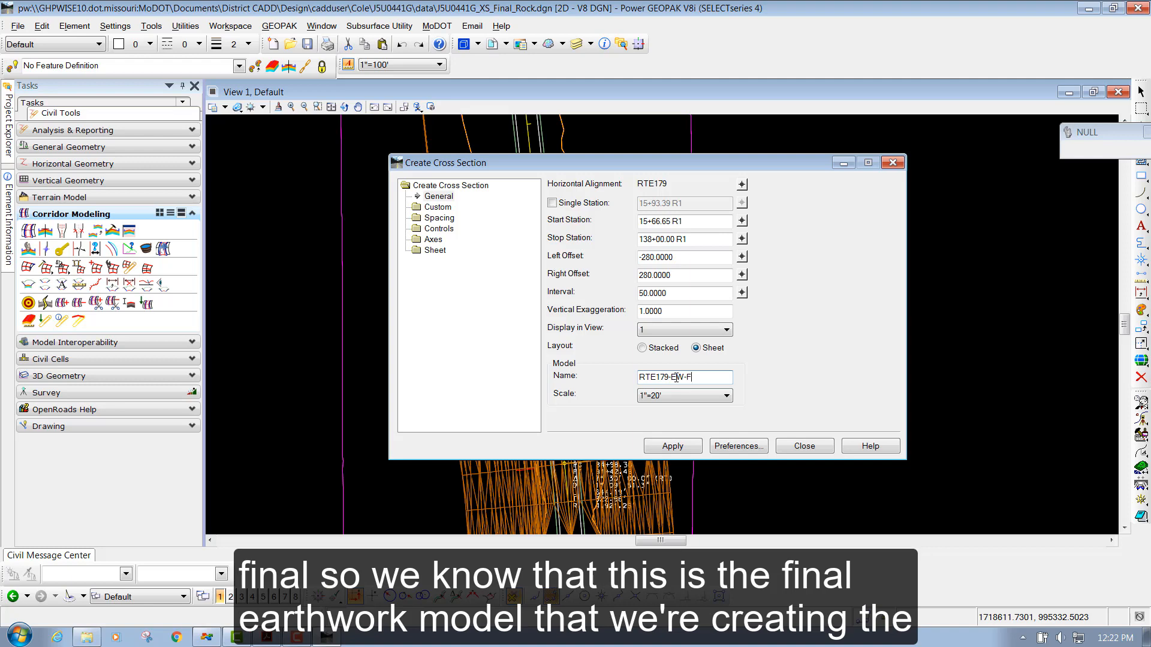
type("Final")
Define a custom station range starting at 62+00 and stopping at 74+34.76.
left_click(427, 209)
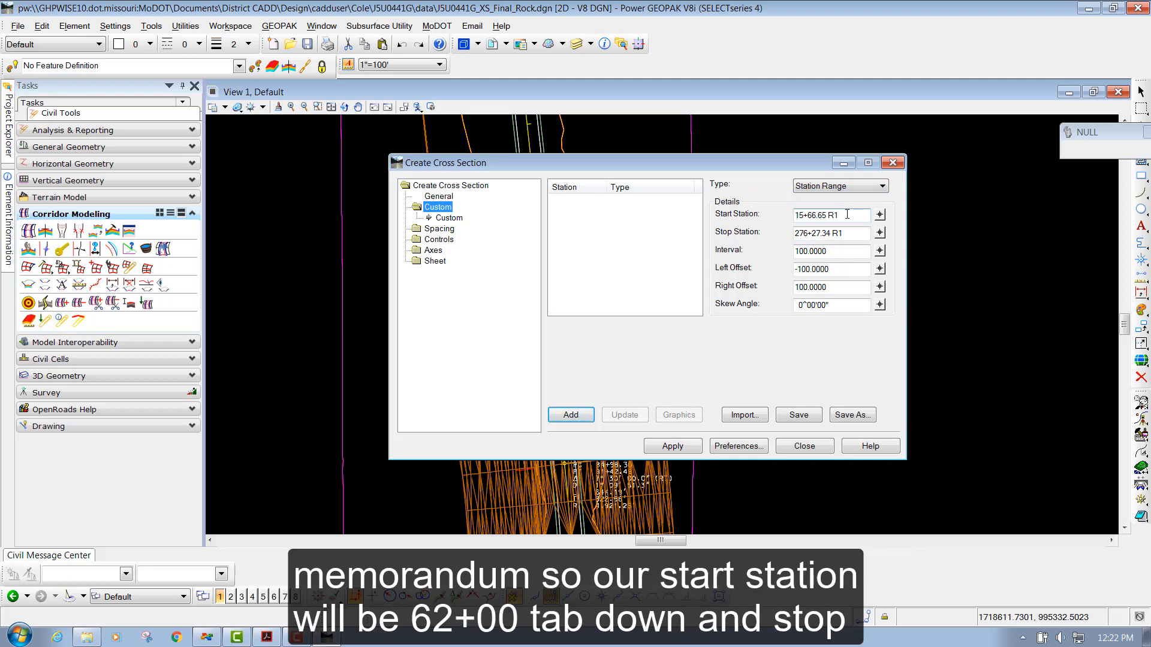
left_click_drag(847, 214, 725, 215)
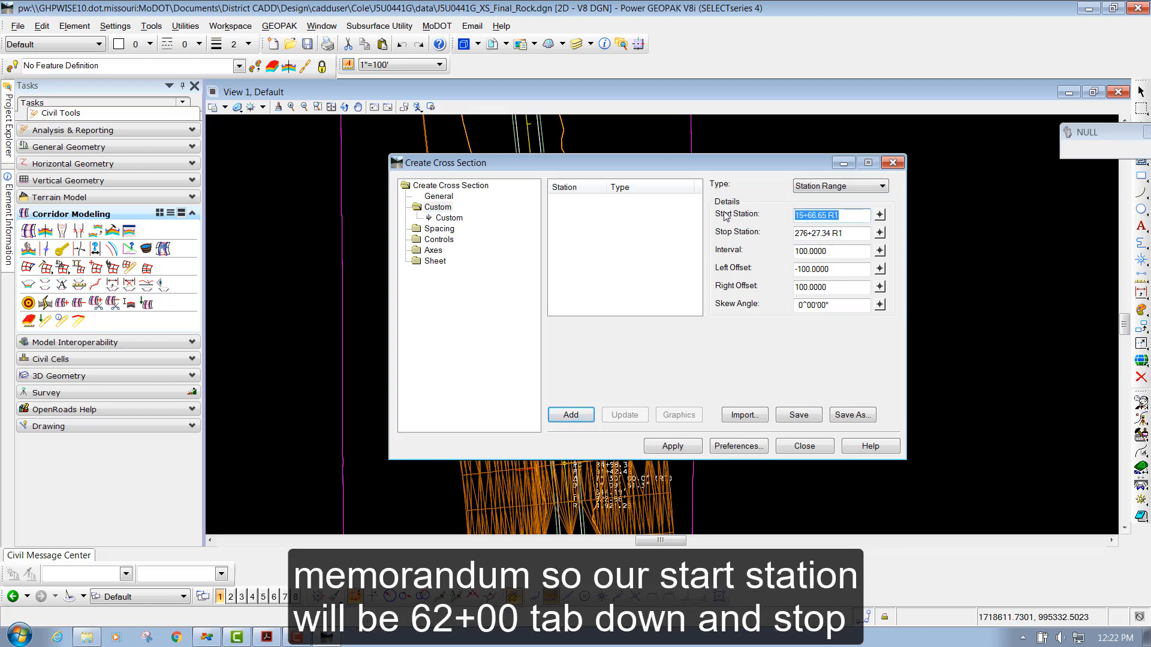
type("62+00")
key("Tab")
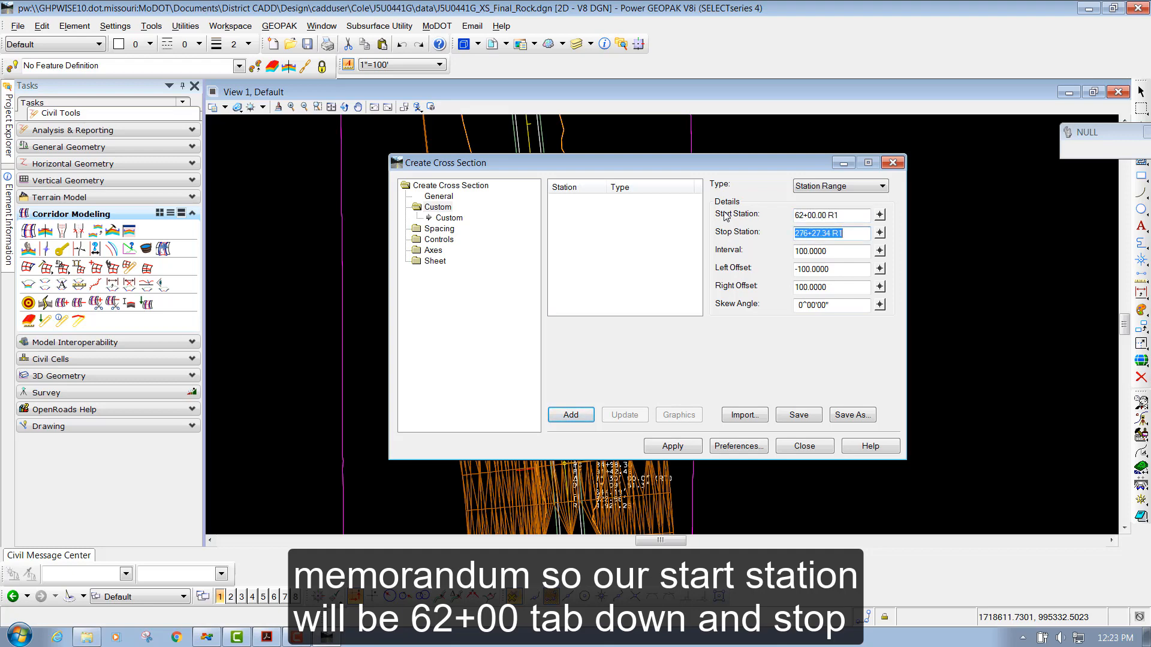
type("74")
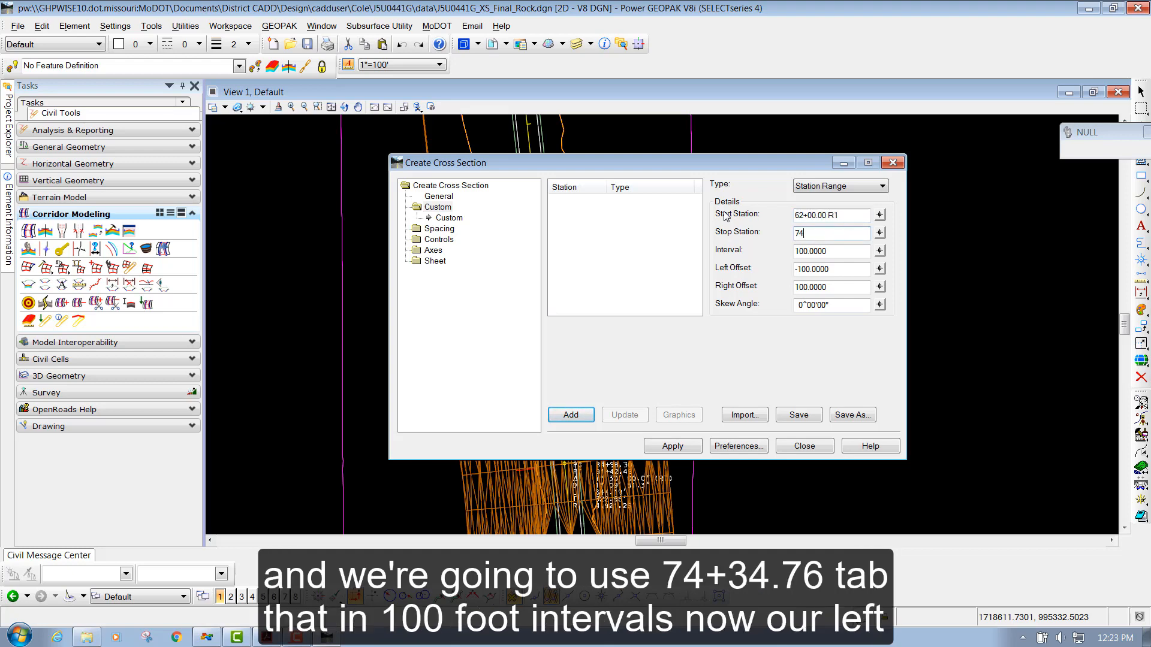
type("+34.76")
key("Tab")
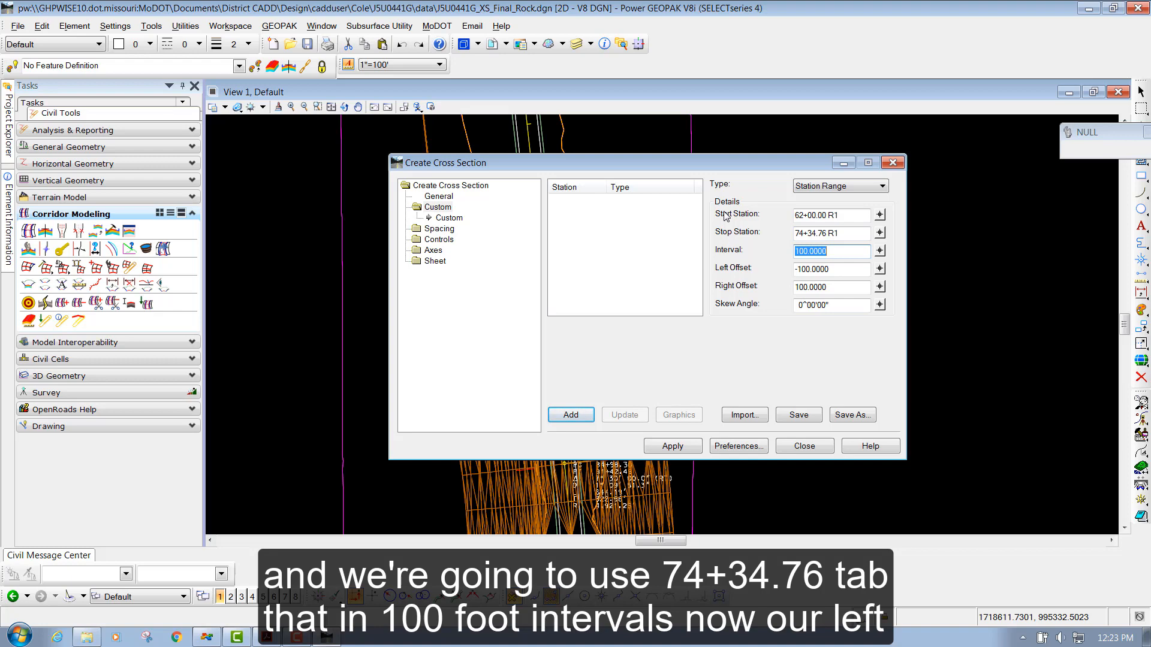
Set the custom range's left and right offsets to -280 and 280, matching the general offsets, and add the range to the list.
key("Tab")
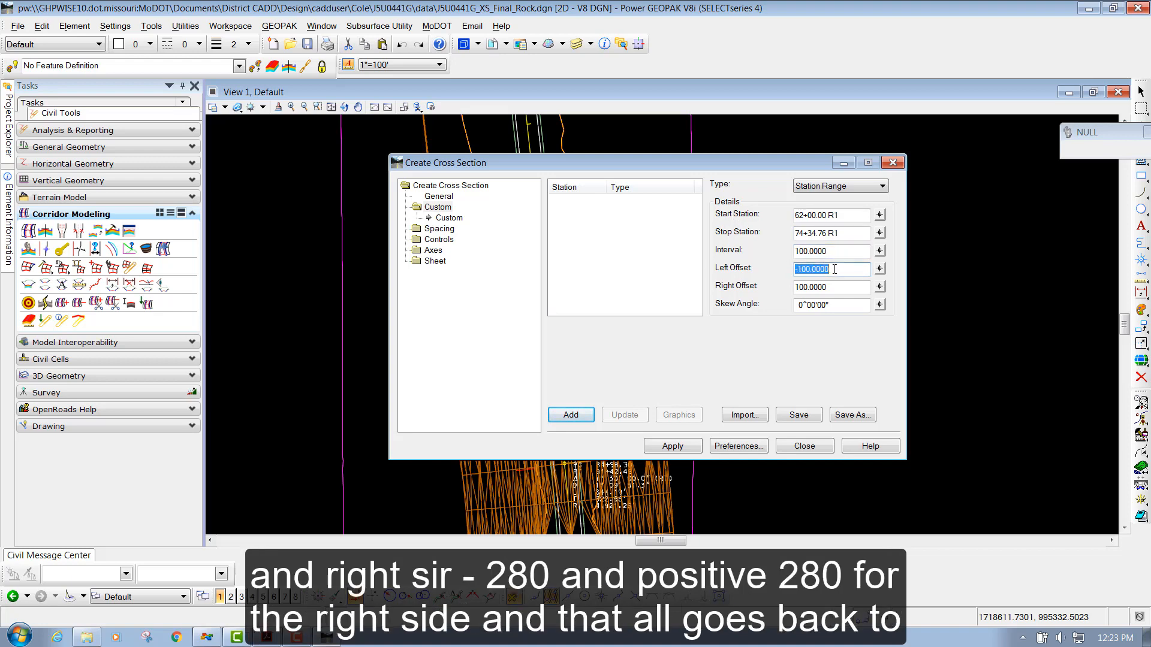
type("-280")
key("Tab")
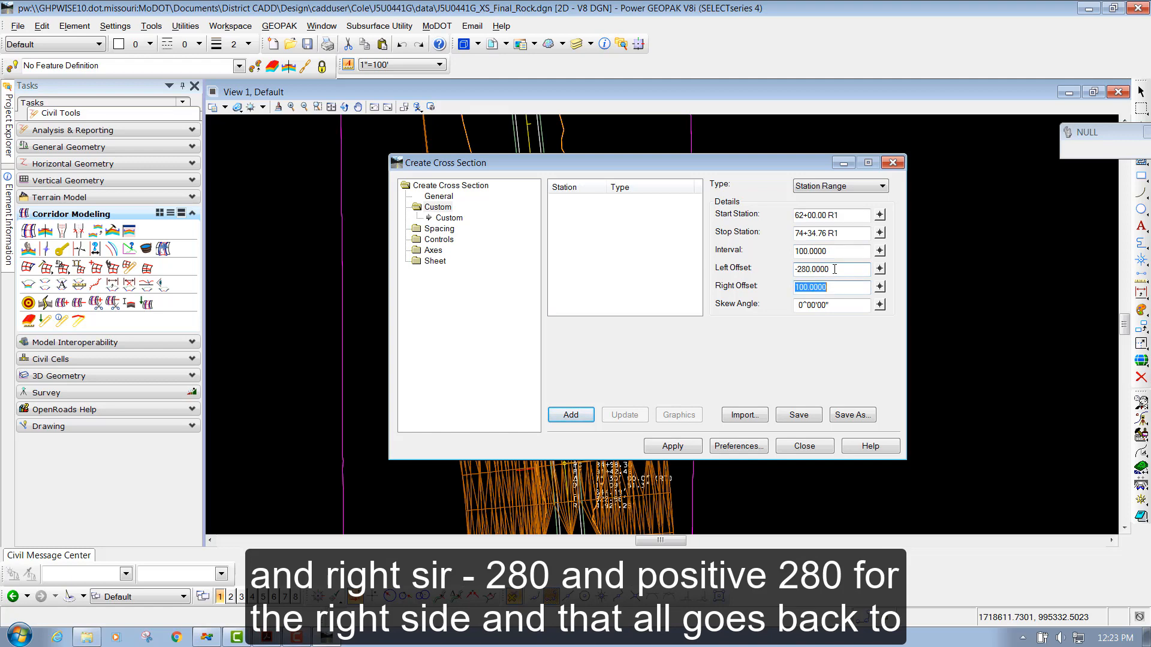
type("280")
key("Tab")
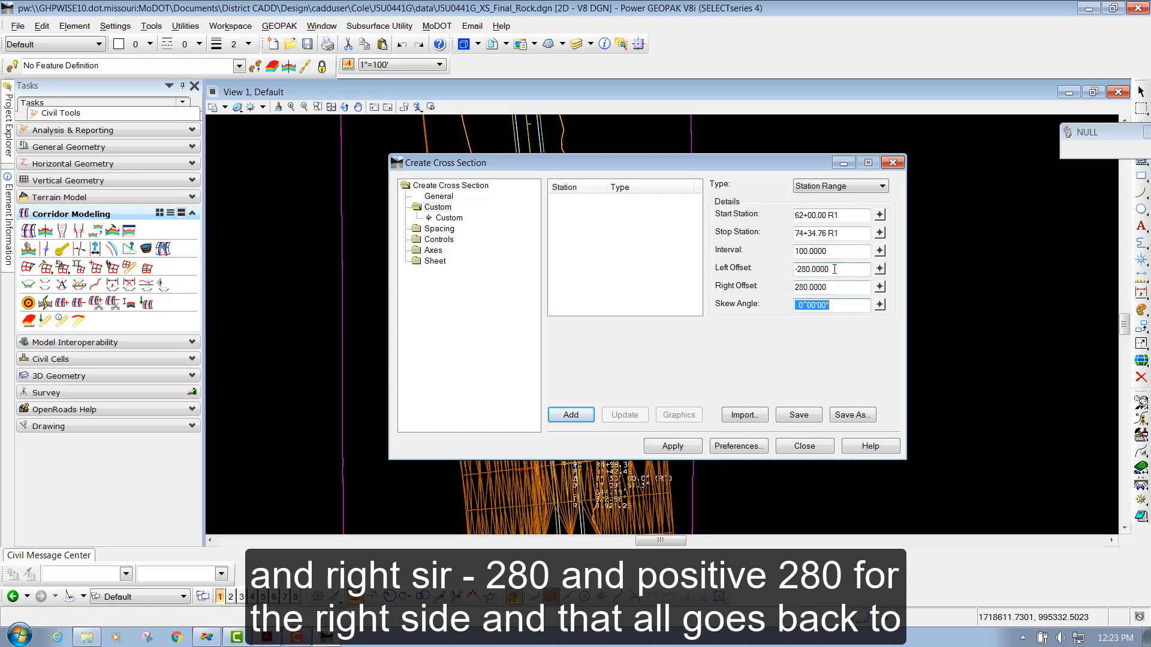
left_click(437, 197)
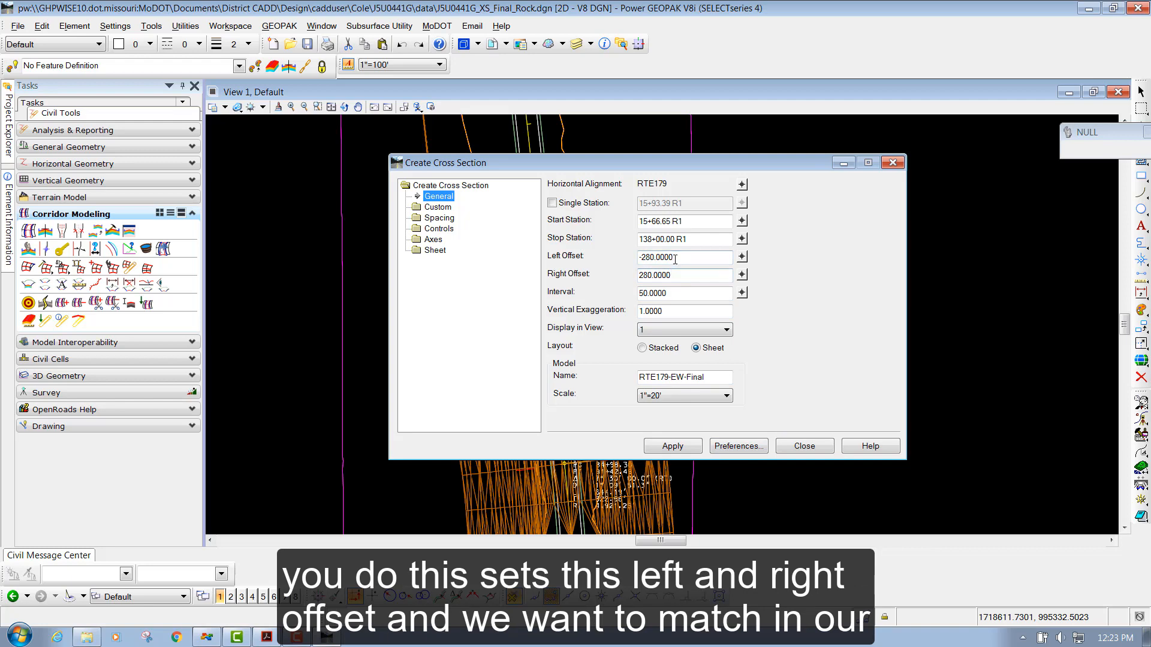
left_click(444, 206)
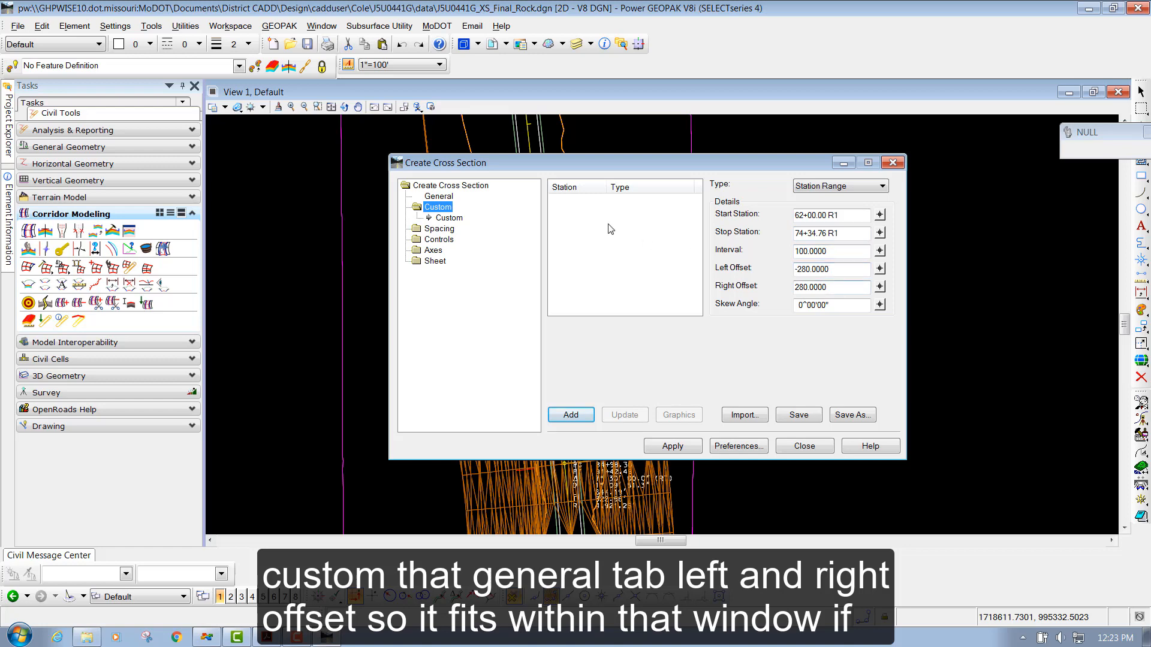
left_click(444, 196)
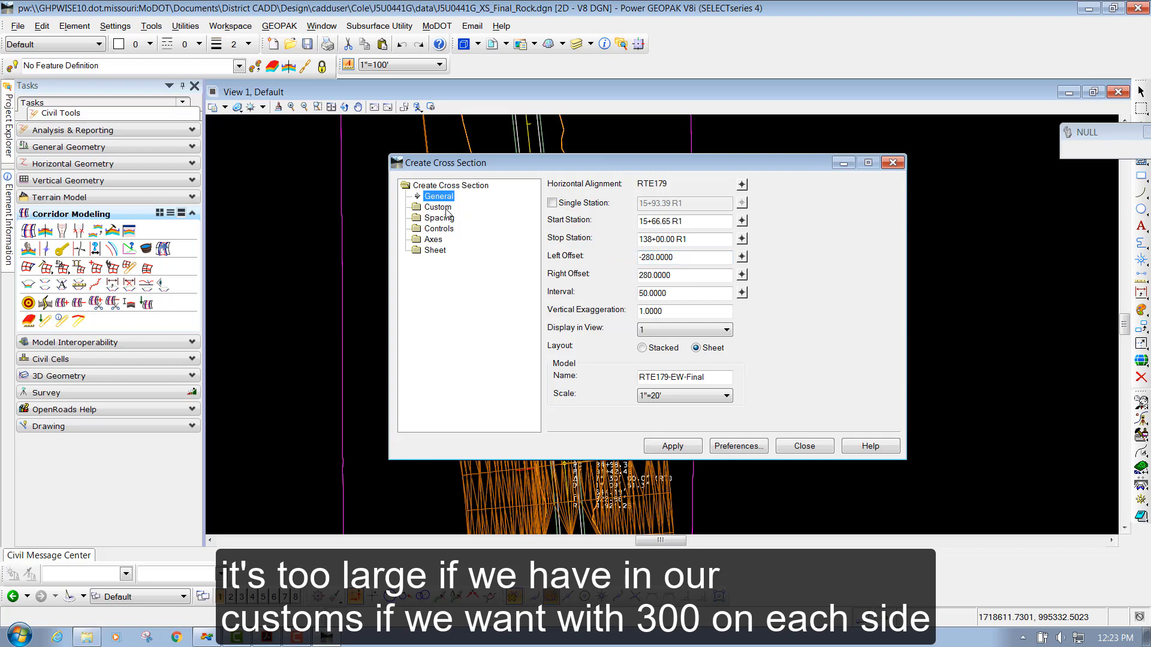
left_click(443, 207)
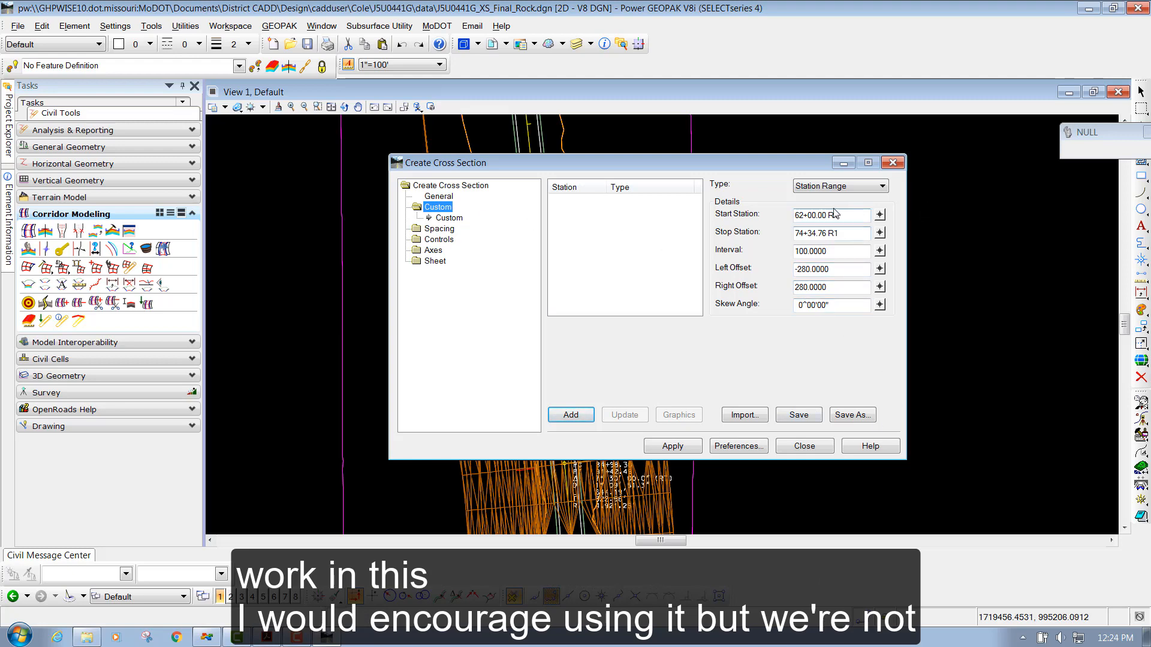
left_click(570, 416)
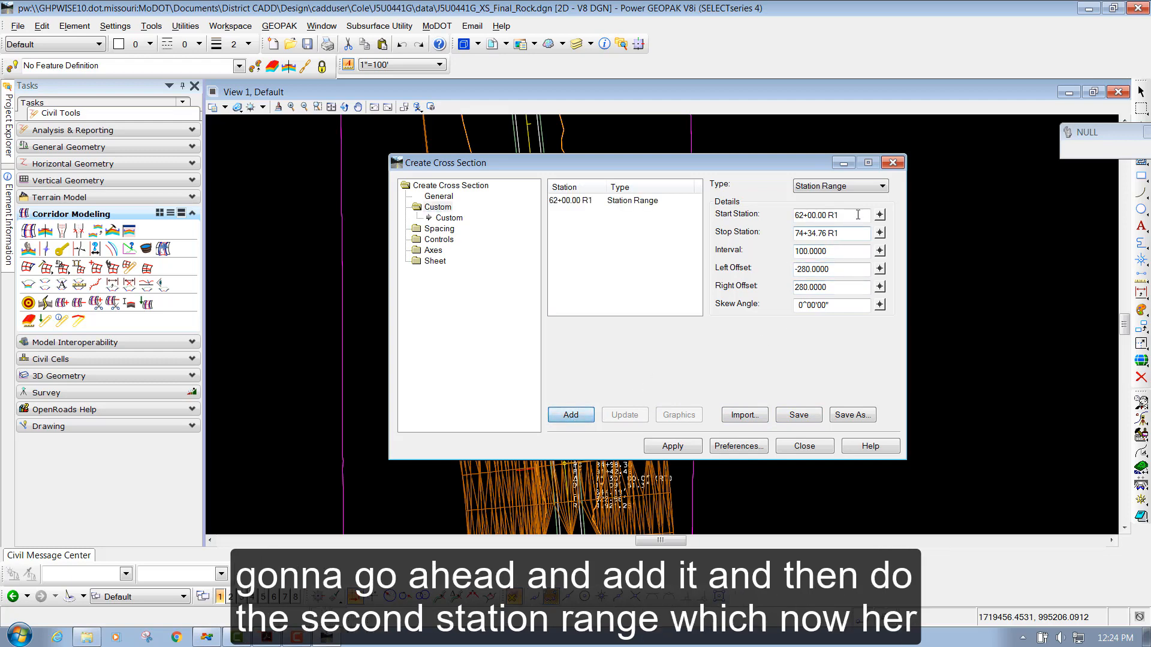
Add a second custom station range from 81+02.94 to 138+00 to the list.
left_click_drag(858, 215, 779, 217)
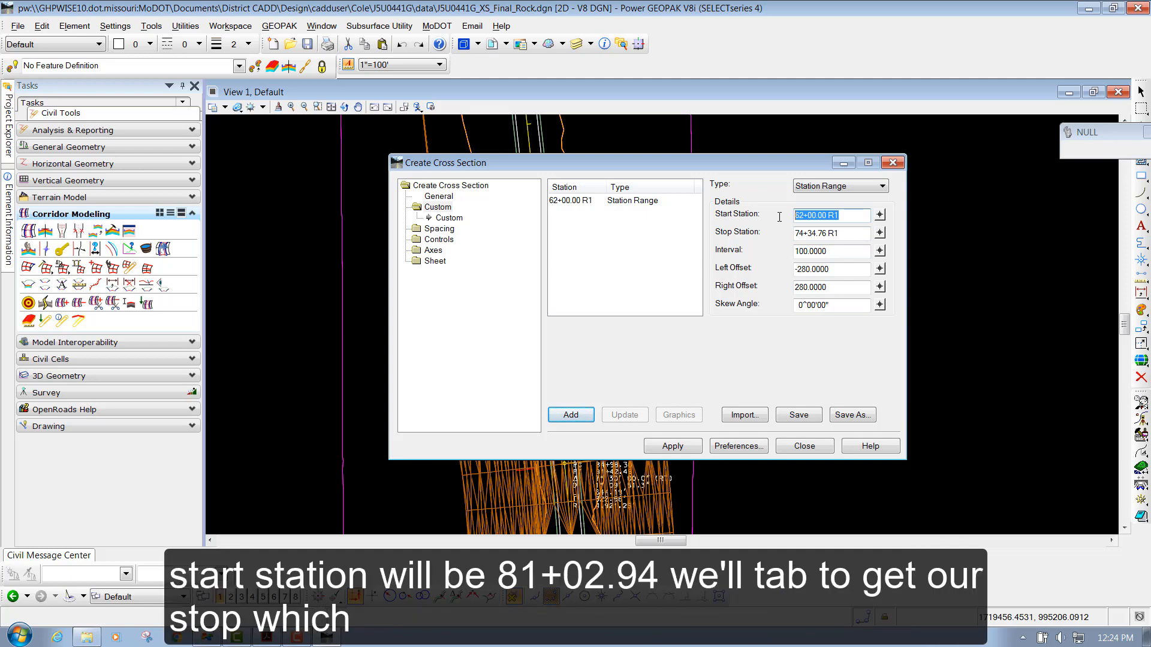
type("81+02.94")
key("Tab")
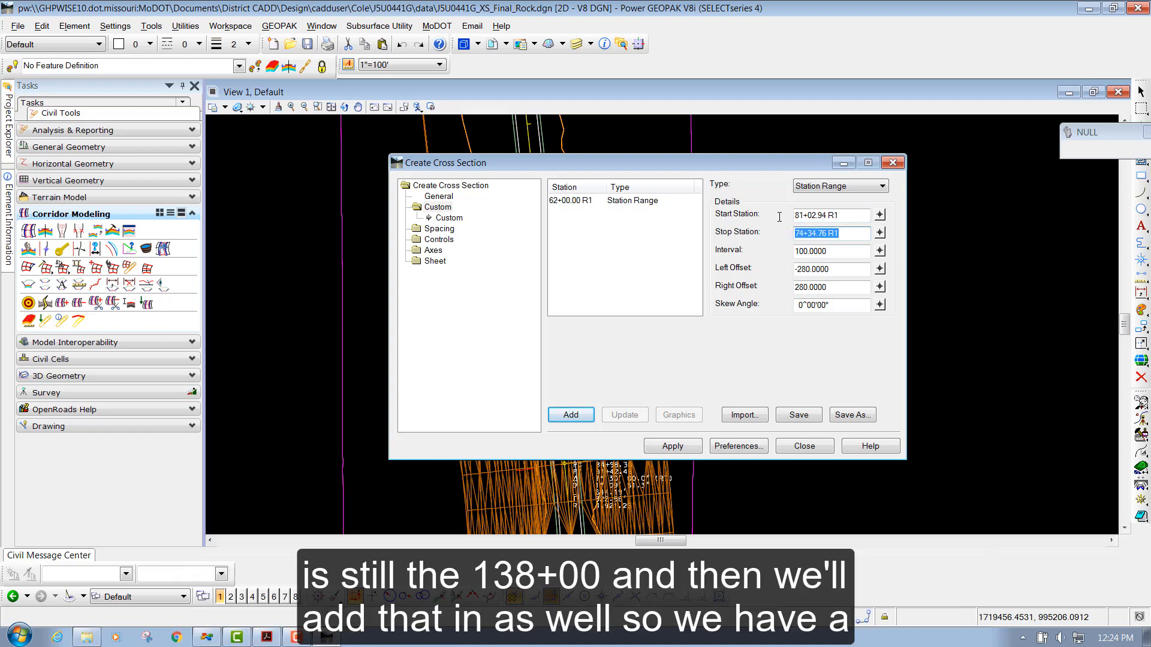
type("138+00")
key("Tab")
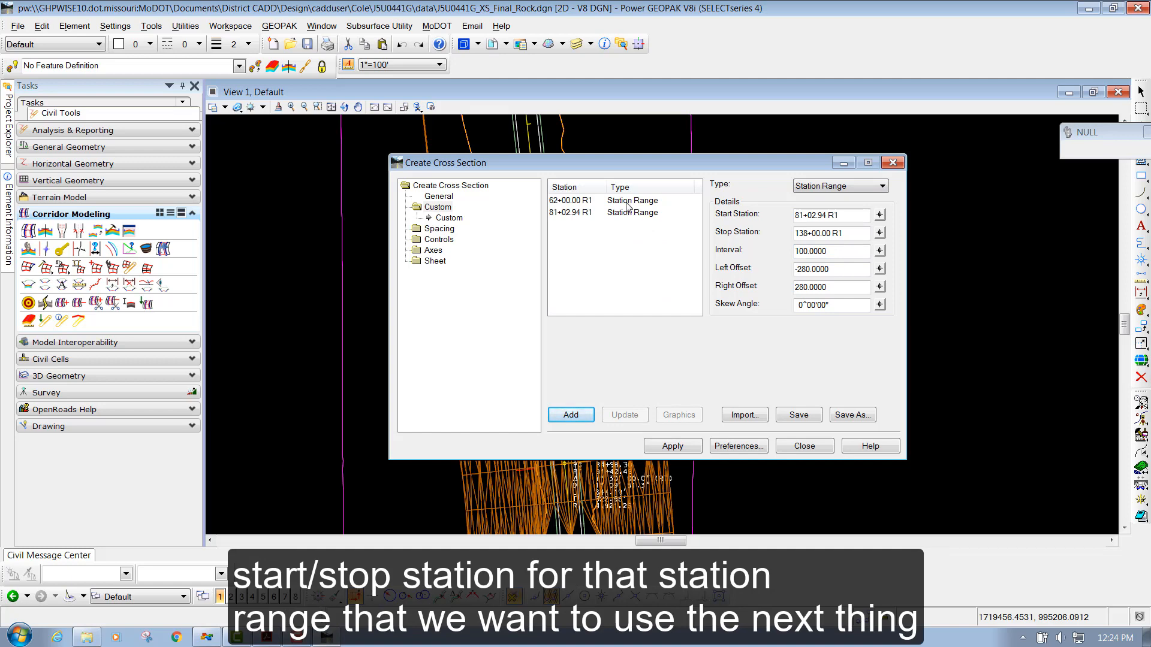
Set the Route tag in the sheet annotation settings to RTE179.
left_click(433, 261)
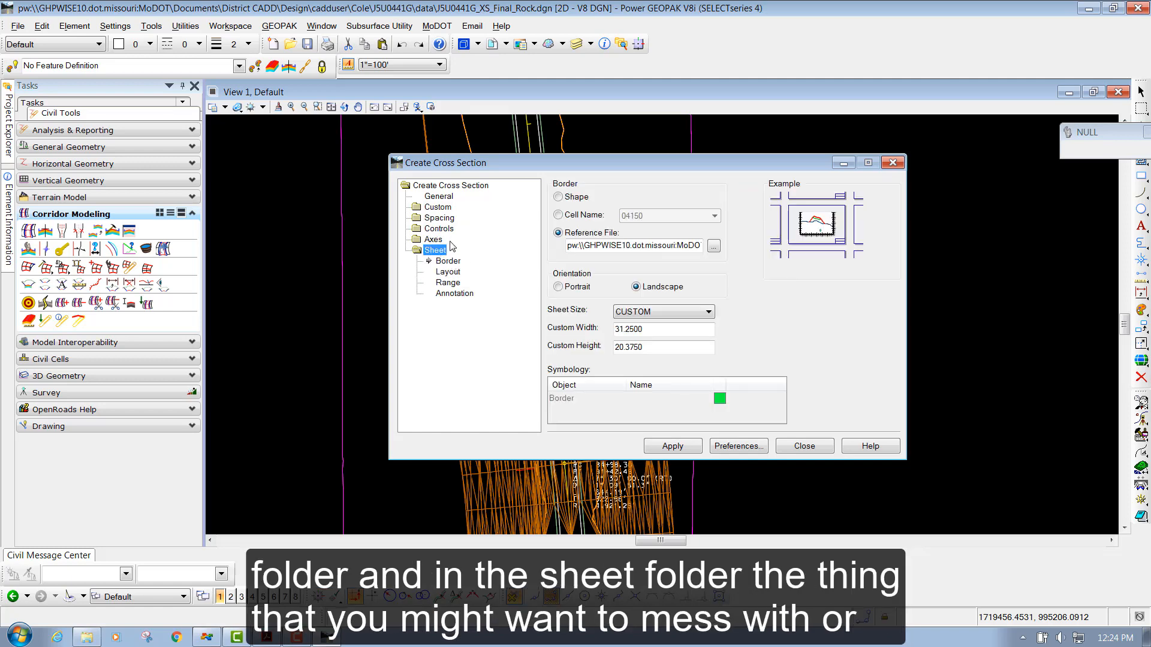
left_click(451, 295)
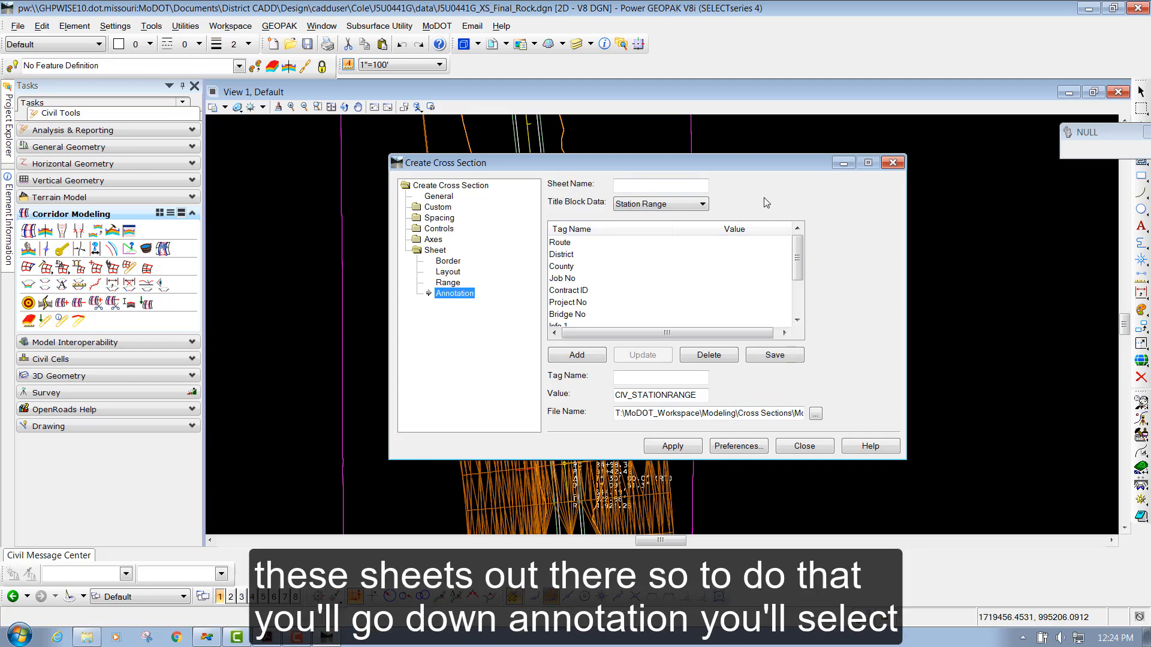
left_click(577, 244)
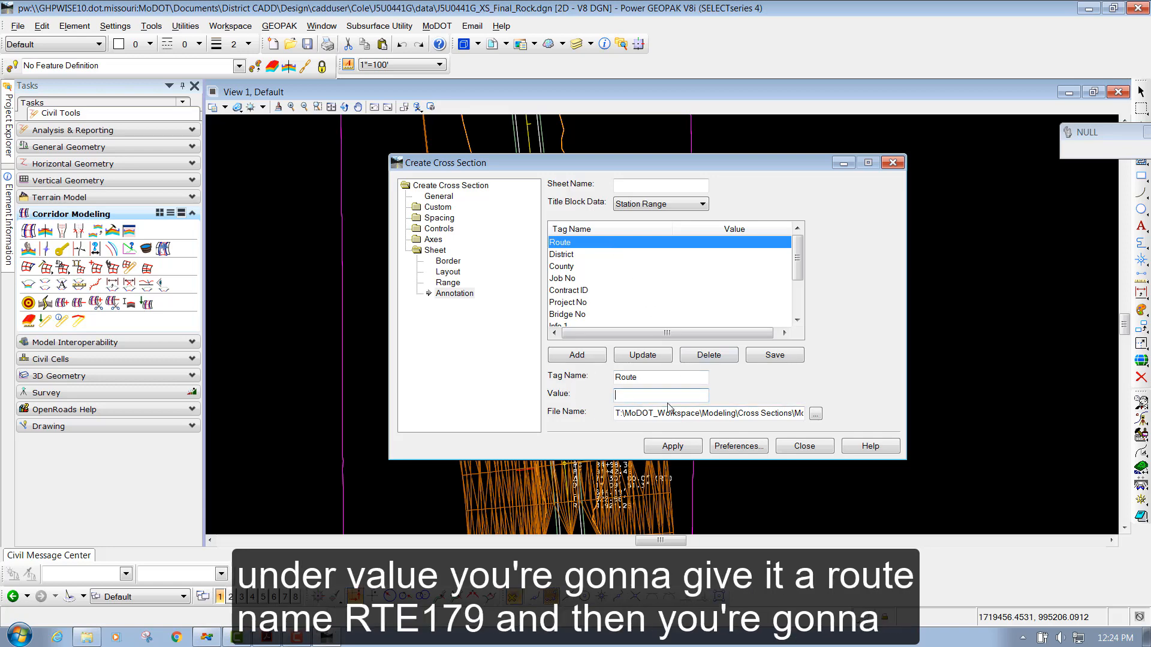
type("RTE179")
left_click(644, 355)
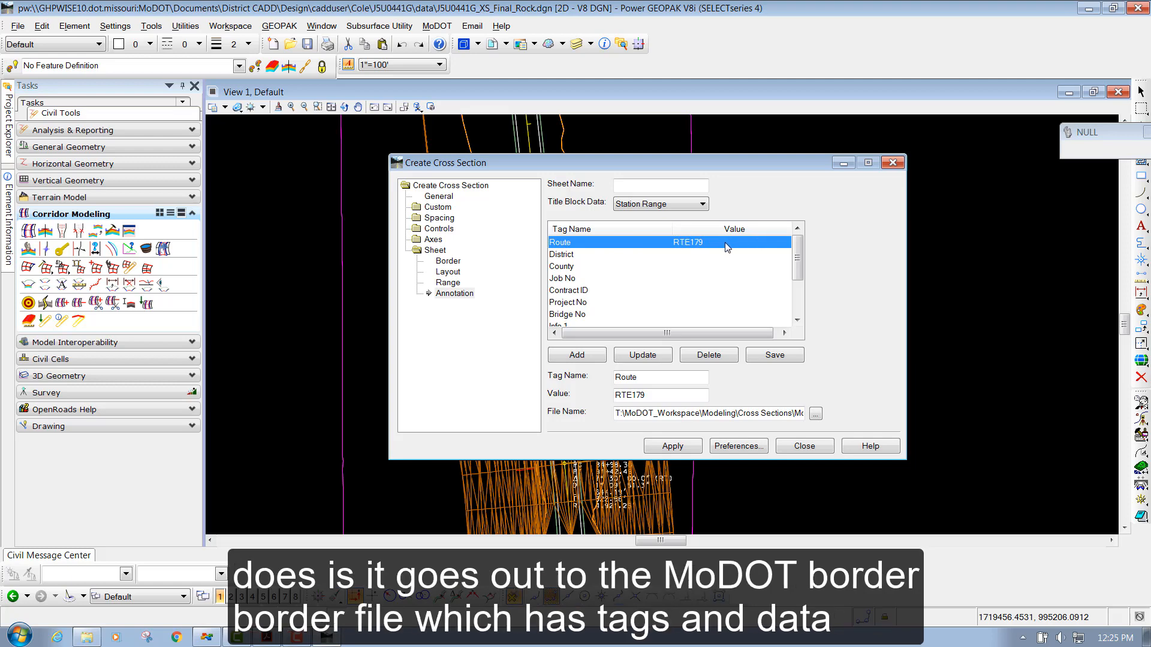
Update the sheet annotation's District tag to CD and its County tag to COLE.
left_click(573, 254)
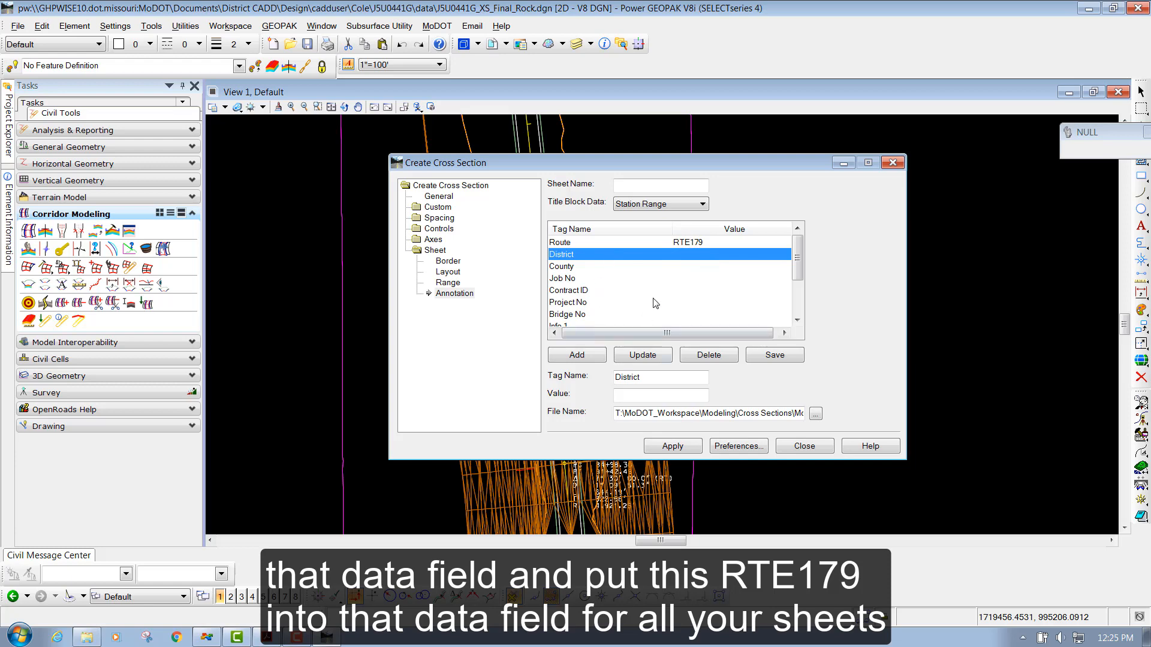
left_click(638, 394)
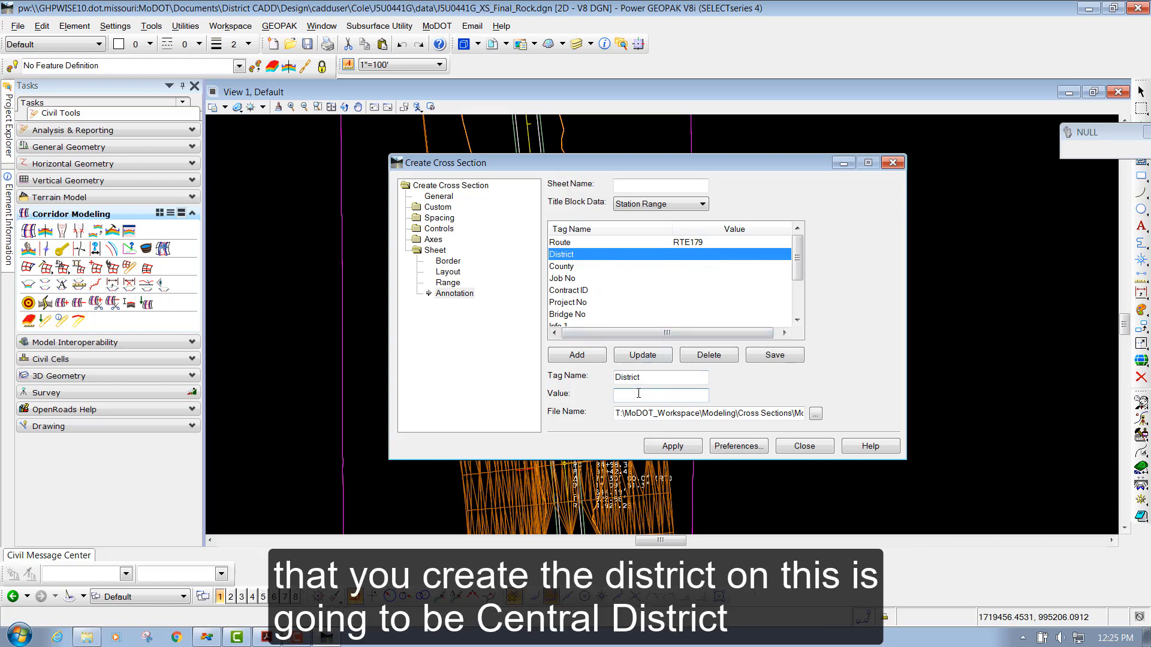
type("CD")
left_click(636, 359)
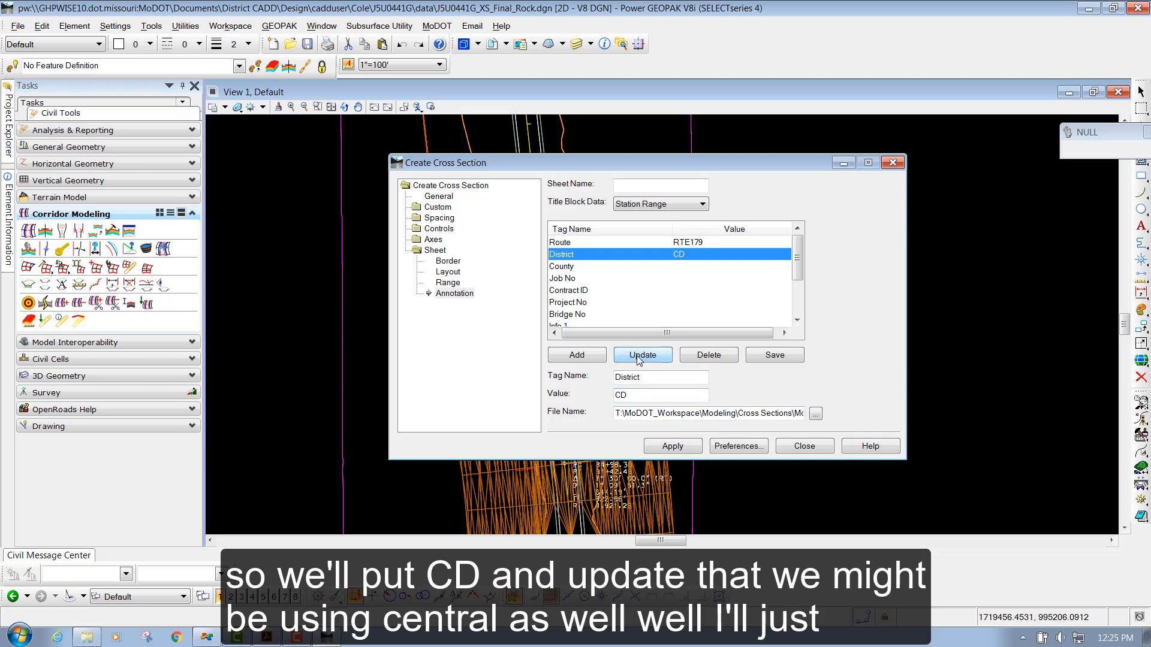
left_click(575, 269)
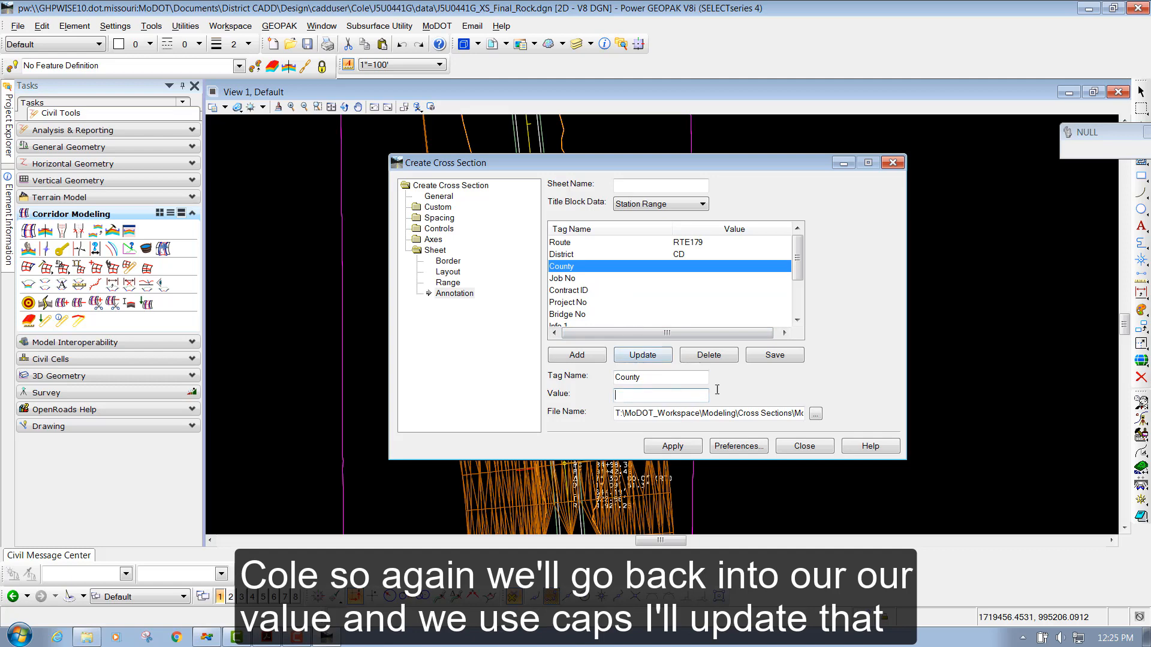
type("COLE")
left_click(647, 358)
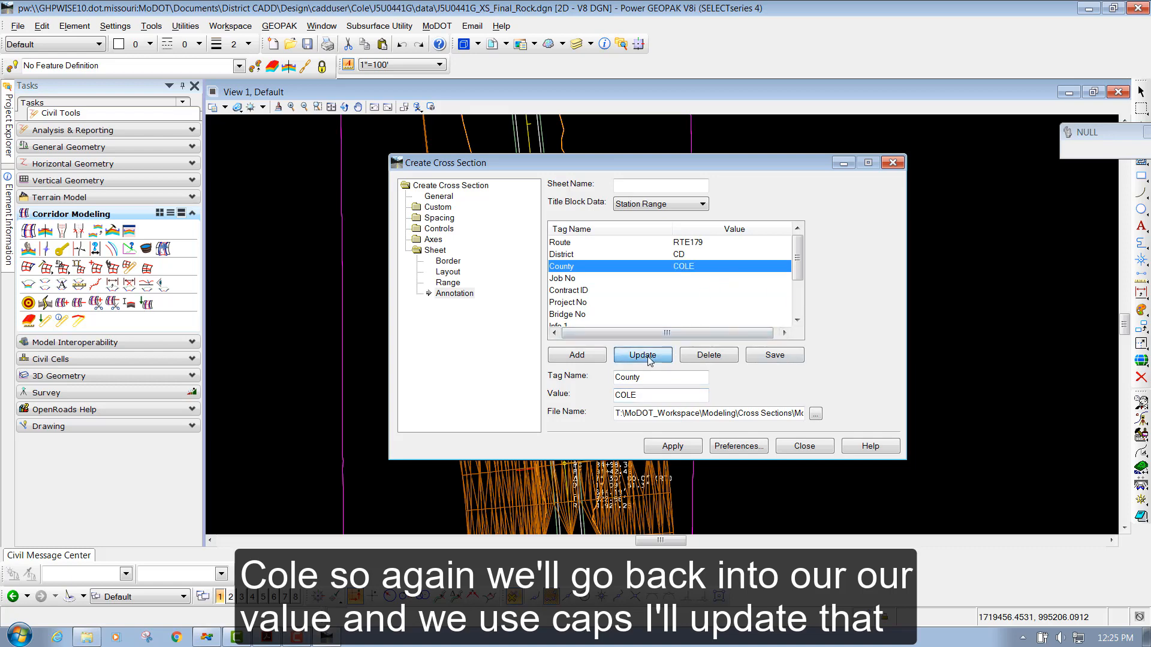
Update the Job No tag in the sheet annotation to J5U0441G.
left_click(568, 281)
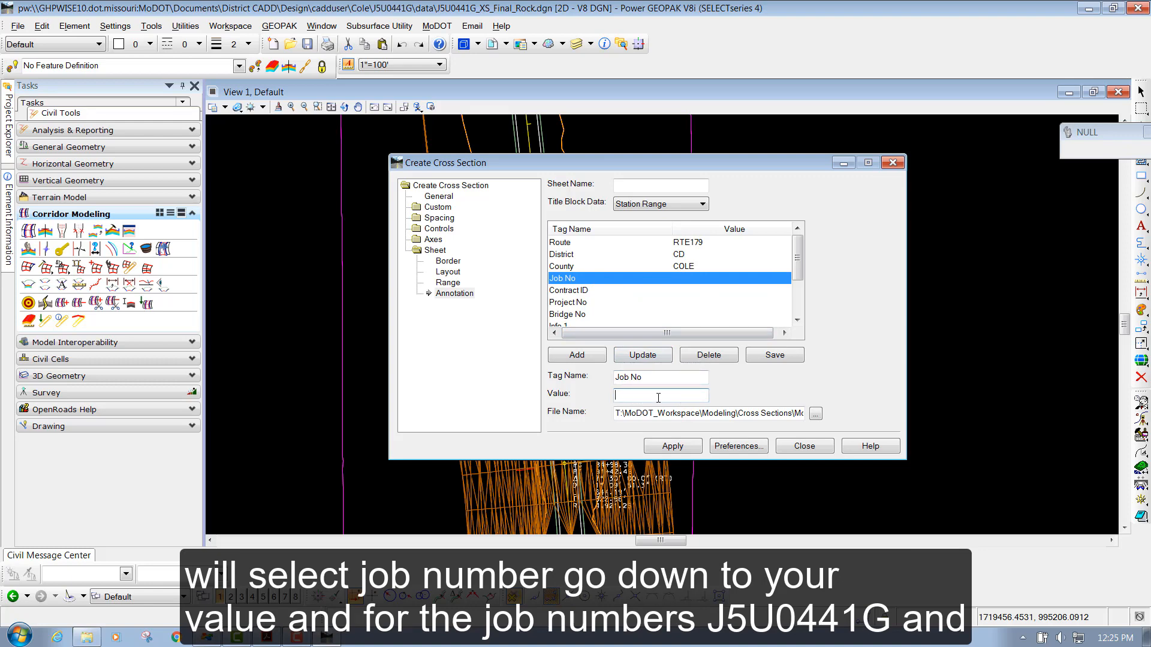
type("J6")
type("5U")
type("0441")
type("G")
left_click(655, 358)
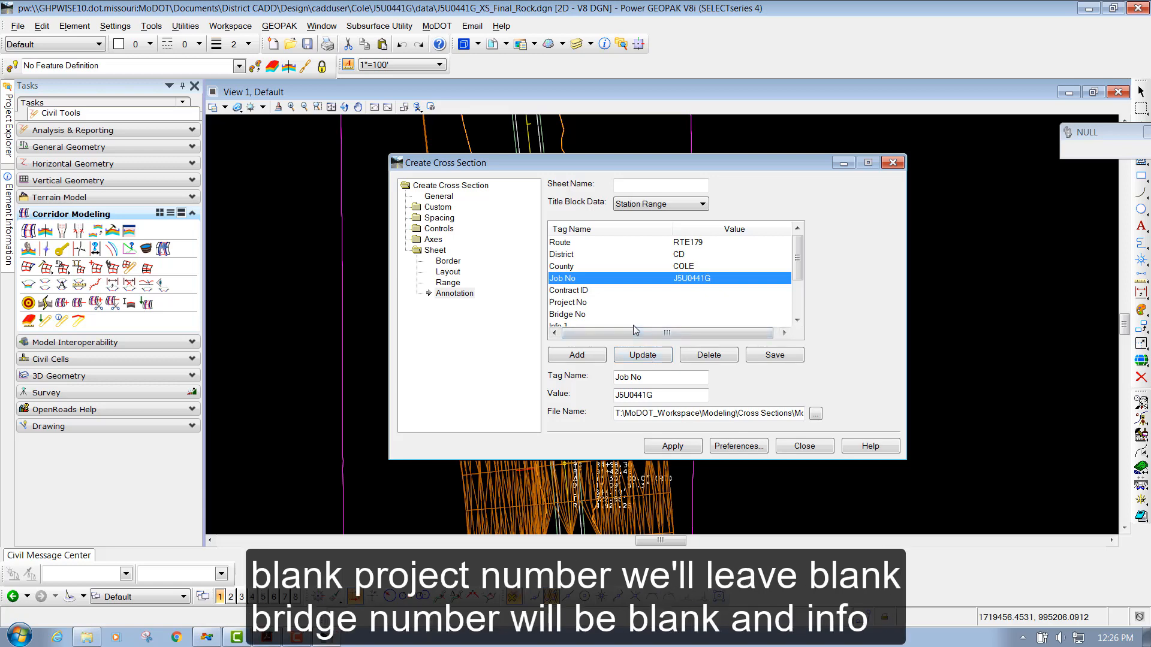
Update the Info 1 tag in the sheet annotation to EARTHWORK VOLUMES.
left_click(798, 321)
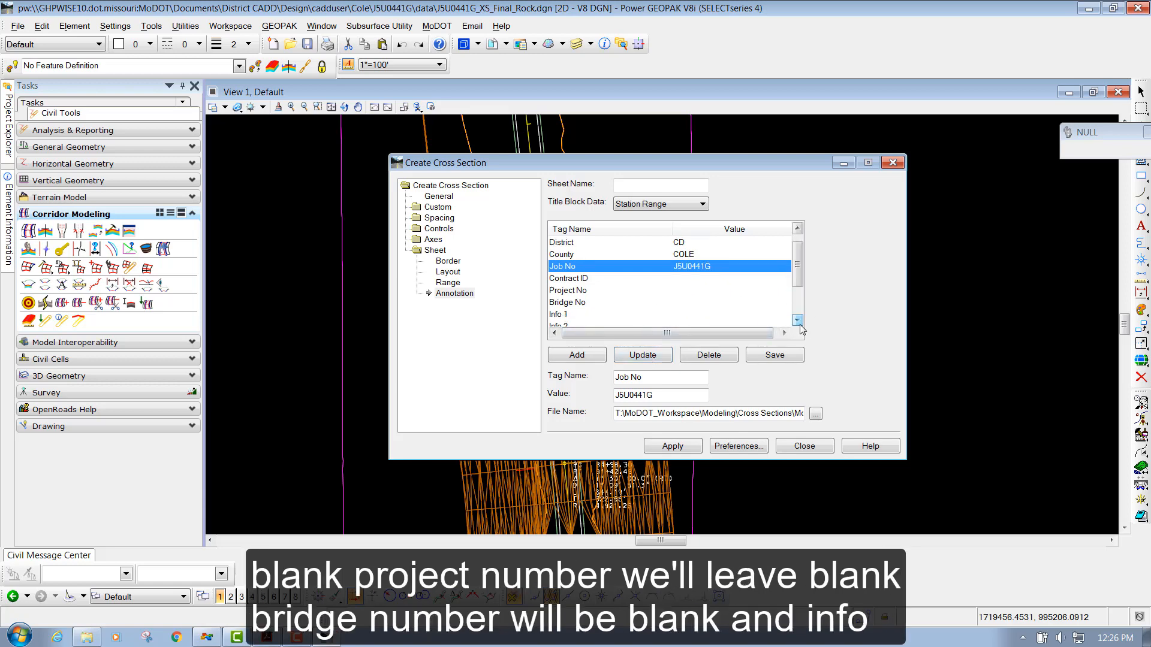
left_click(798, 322)
left_click(798, 322)
left_click(798, 322)
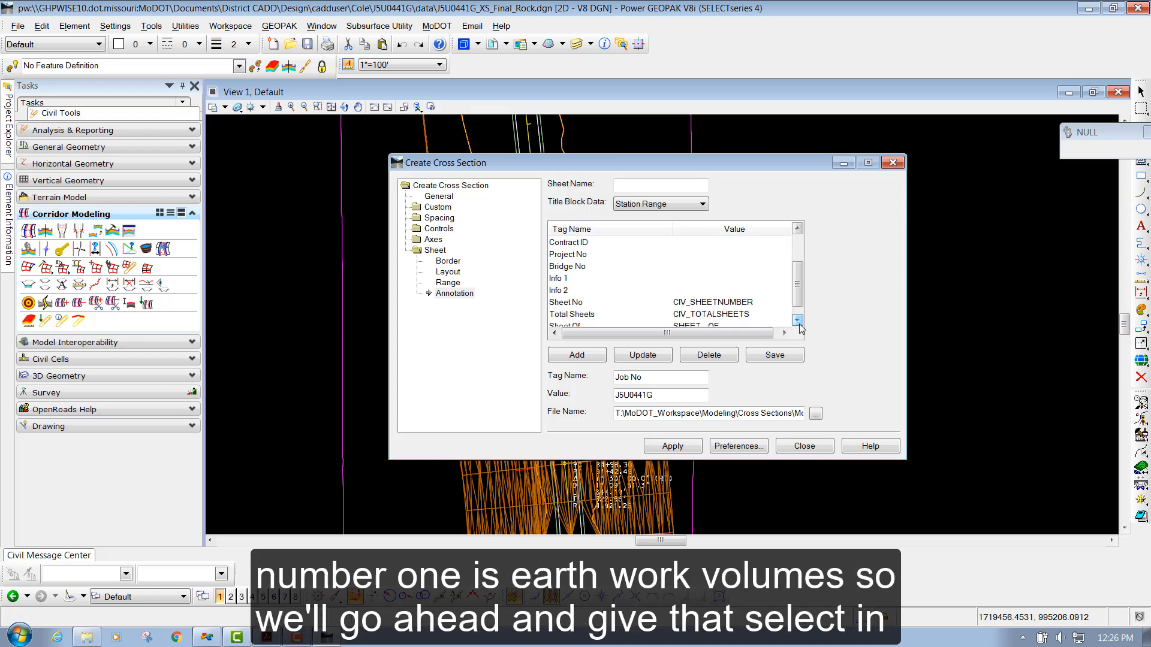
left_click(577, 279)
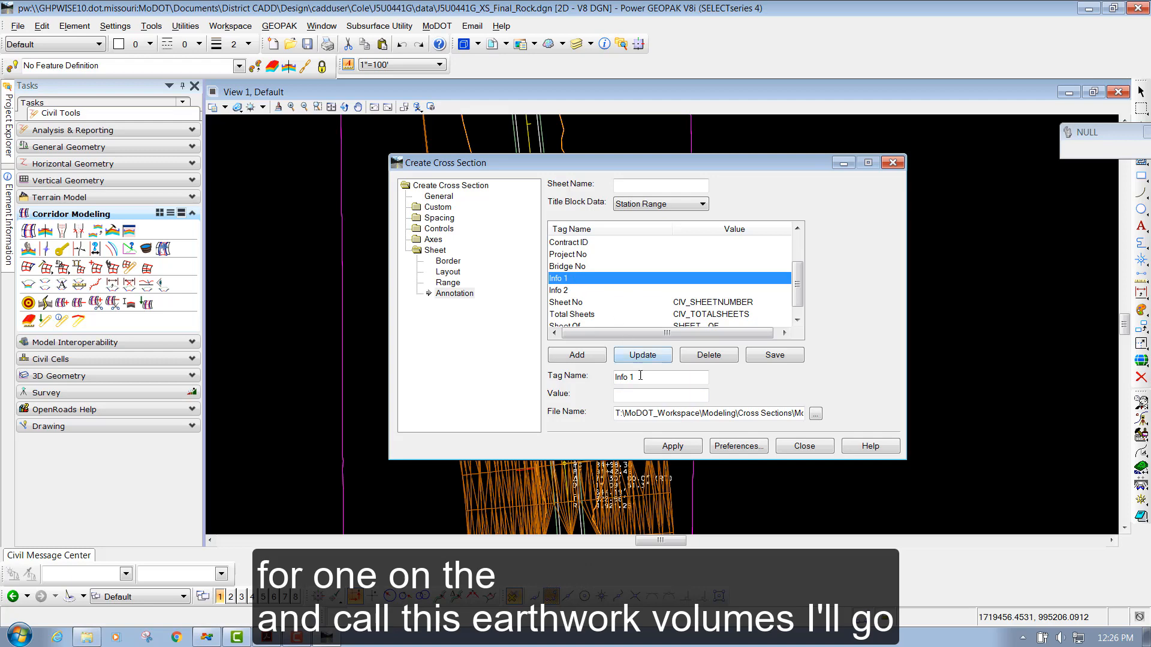
type("EARTHWORK VOLUMES")
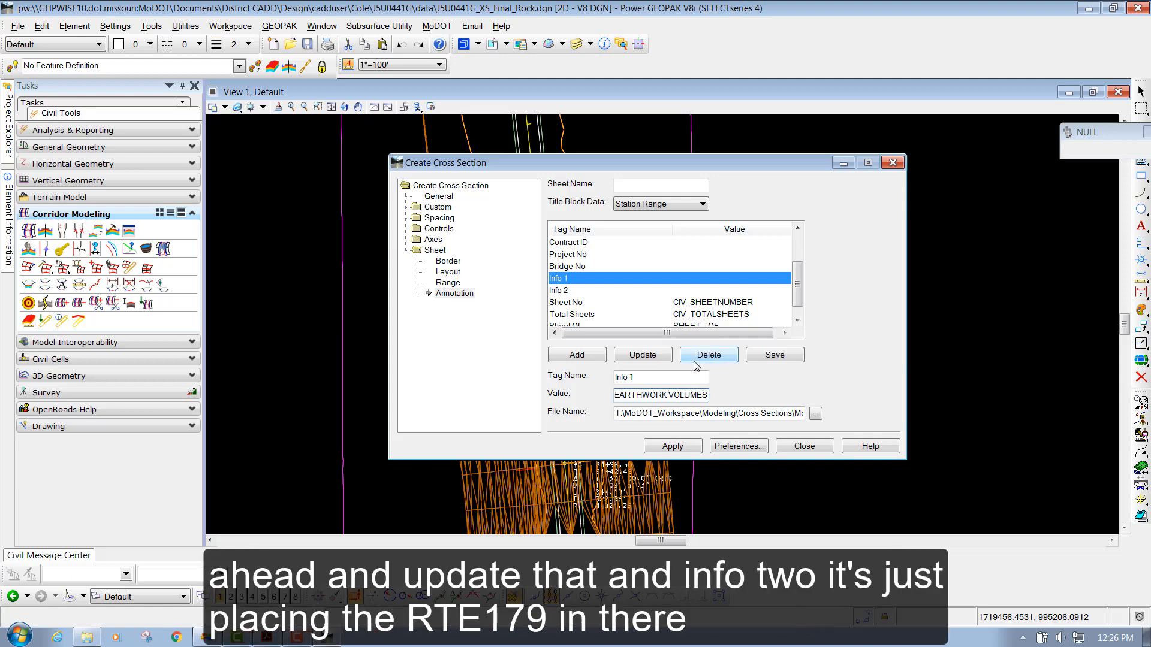
left_click(653, 362)
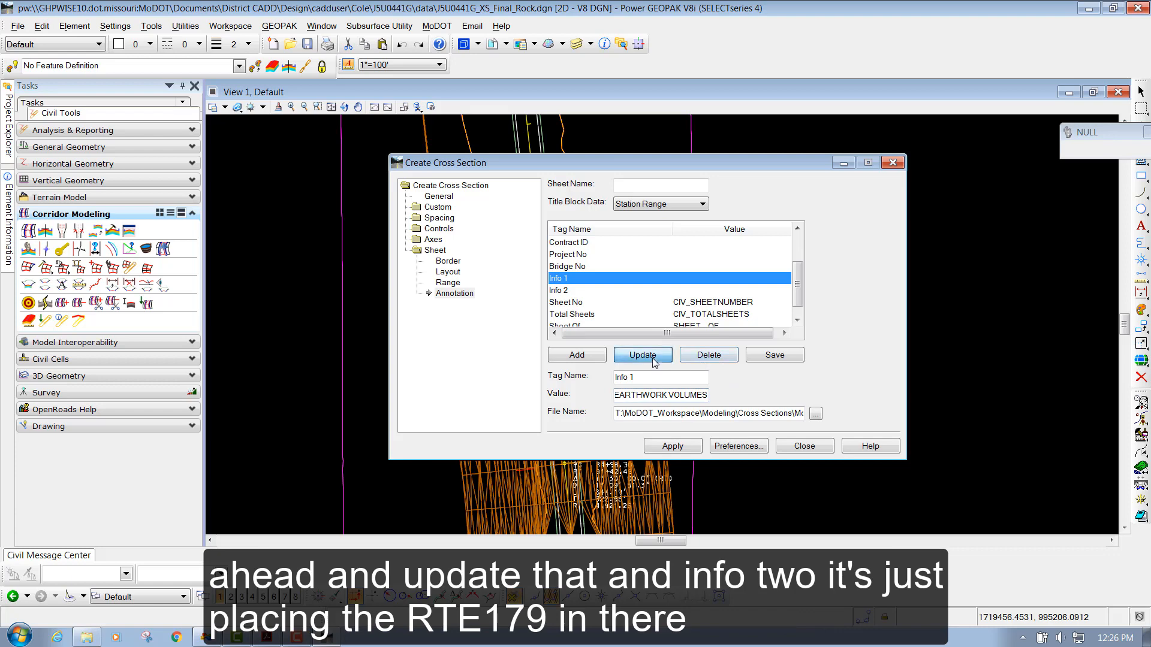
Update the Info 2 tag in the sheet annotation to ROUTE 179.
left_click(561, 291)
left_click(637, 394)
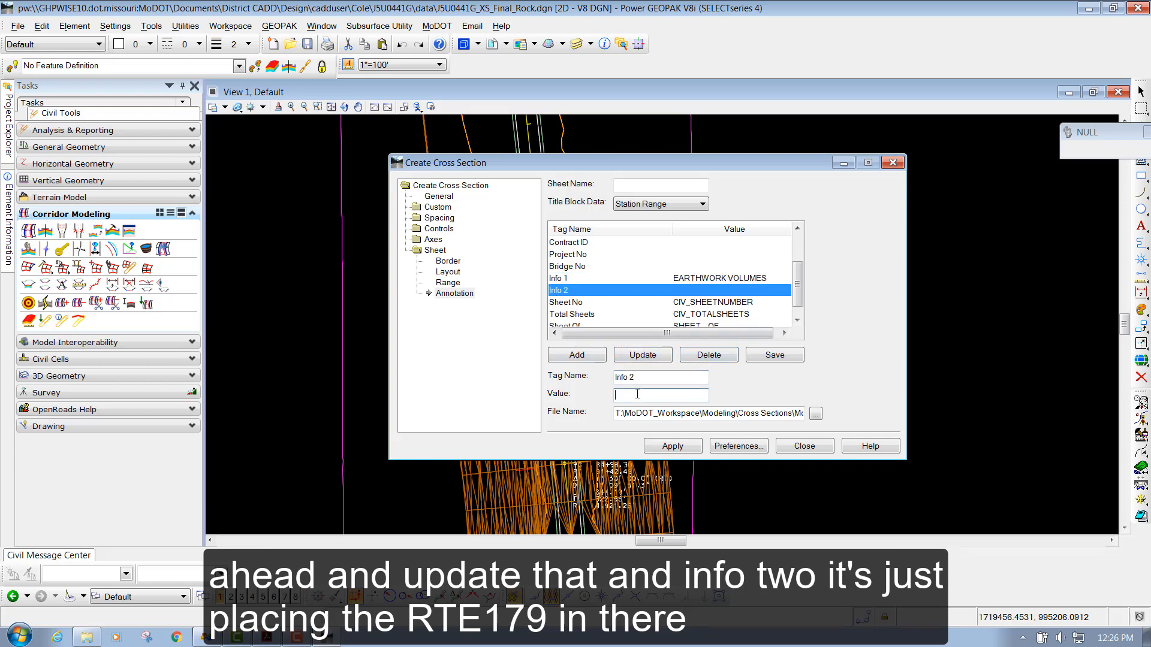
type("ROUTE 179")
left_click(648, 356)
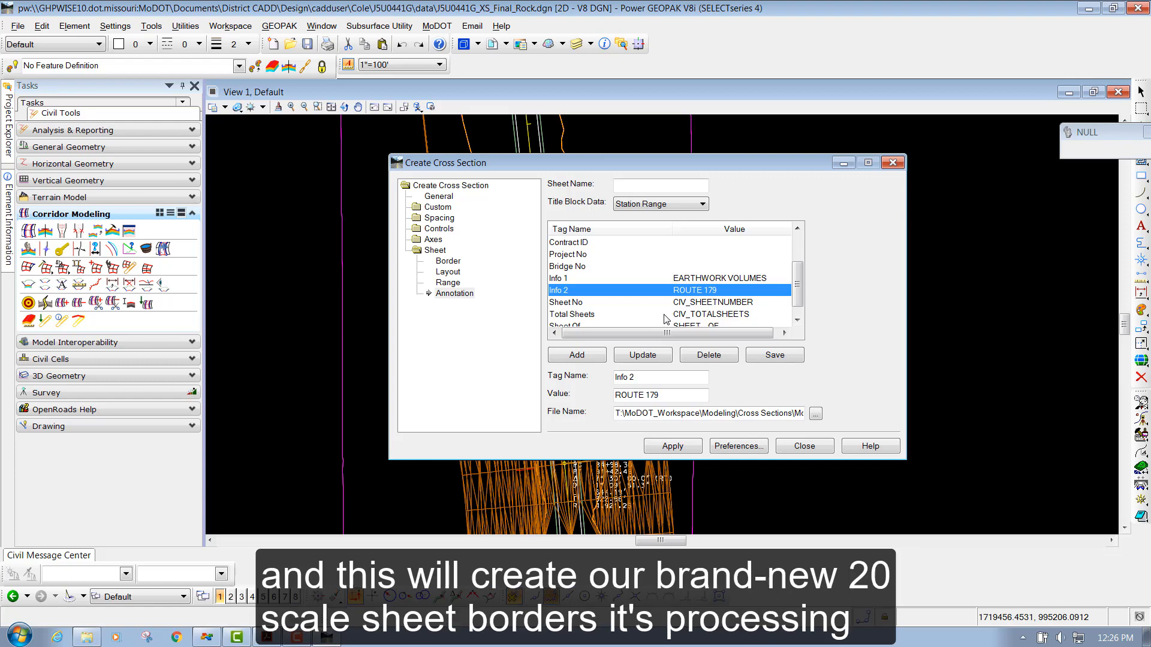
Generate the RTE179 final earthwork cross section sheets with the current settings and inspect the created sheets.
left_click(672, 447)
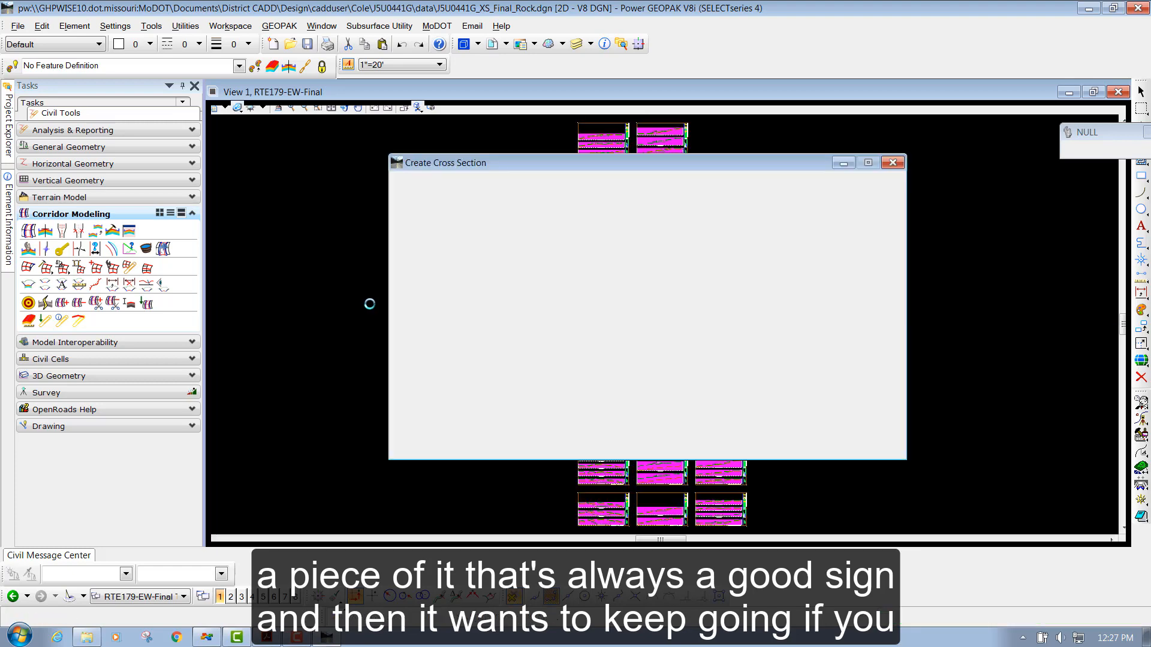
left_click_drag(443, 164, 810, 165)
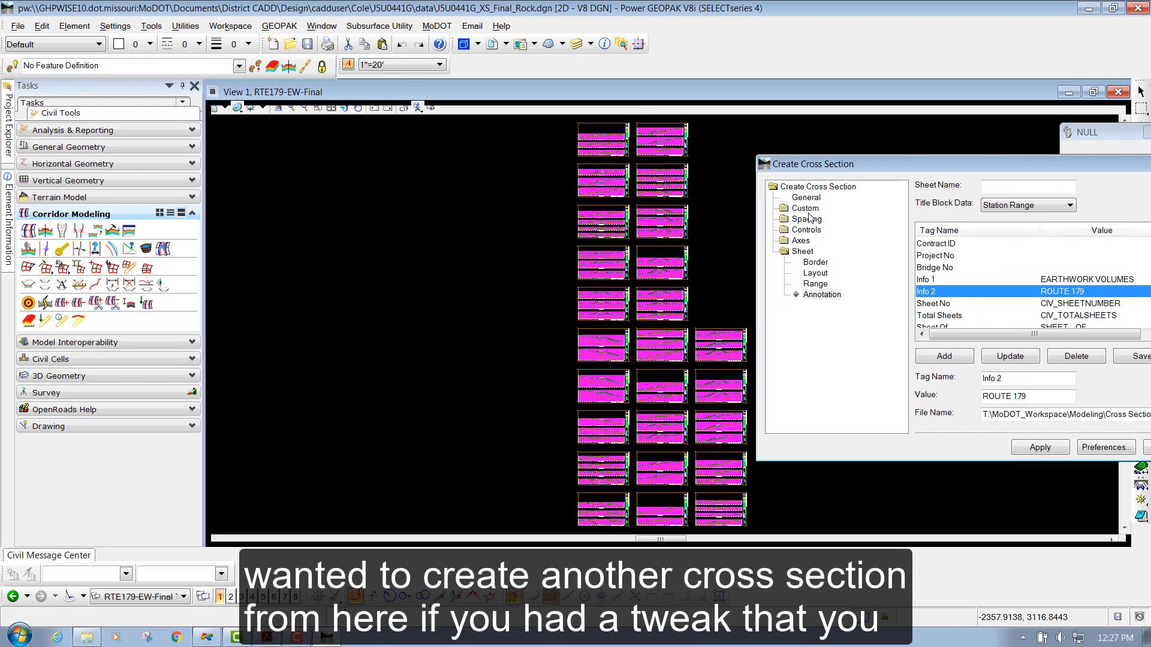
scroll(540, 296, "up", 3)
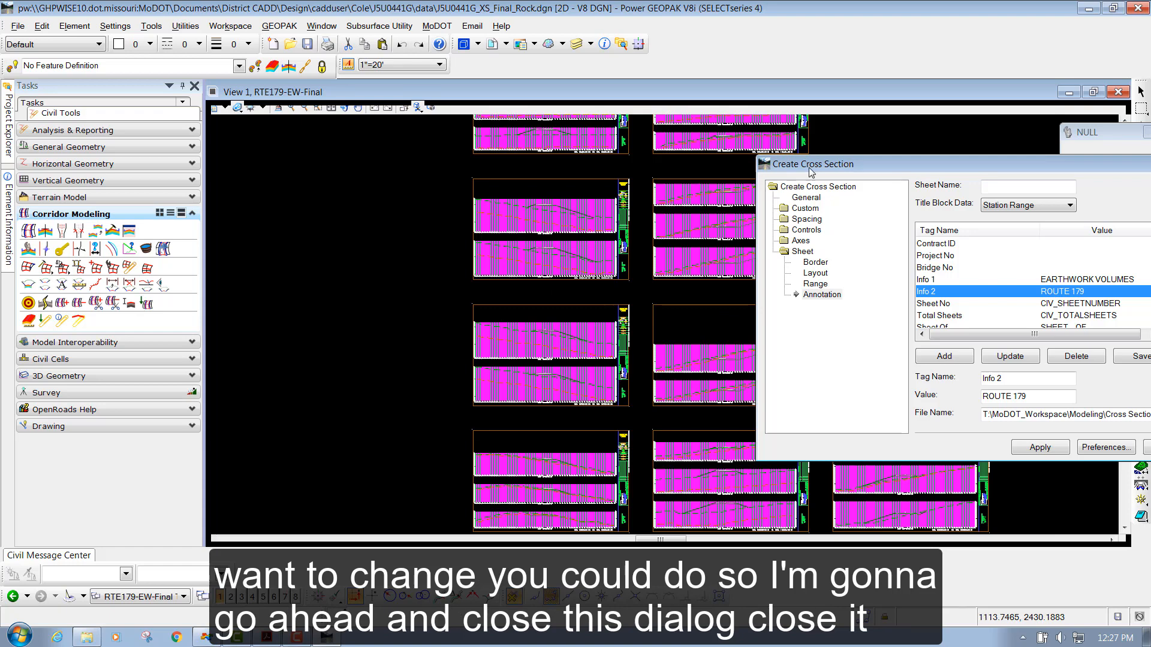
Close the Create Cross Section tool without saving the custom cross sections or the title block data.
left_click_drag(812, 170, 553, 177)
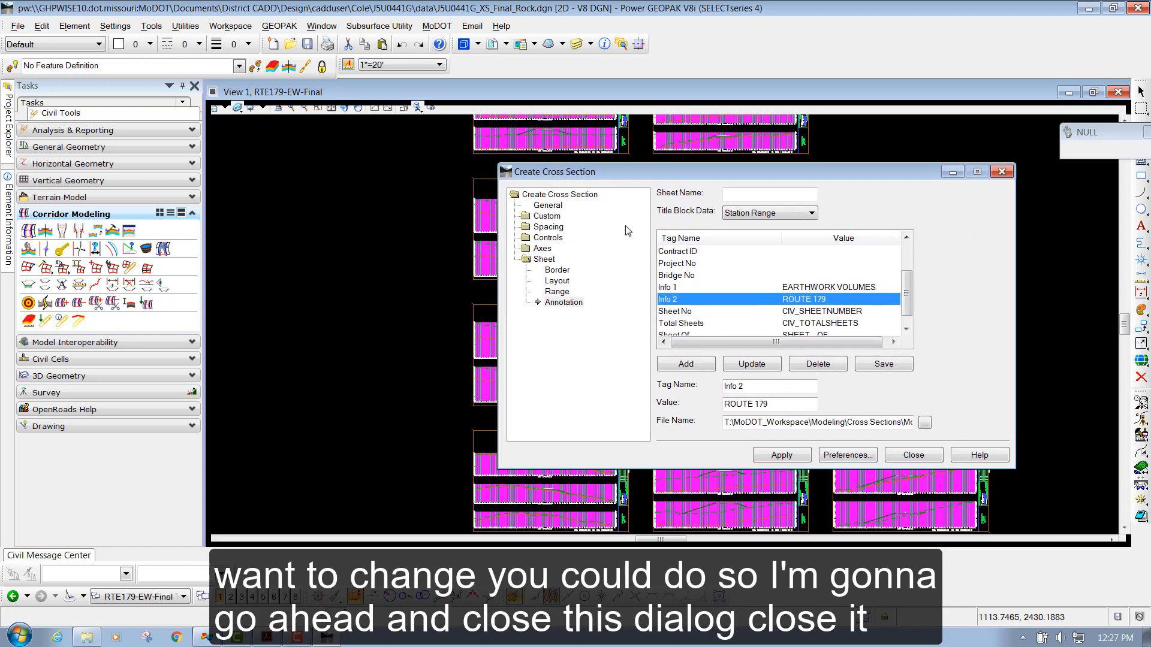
left_click(914, 456)
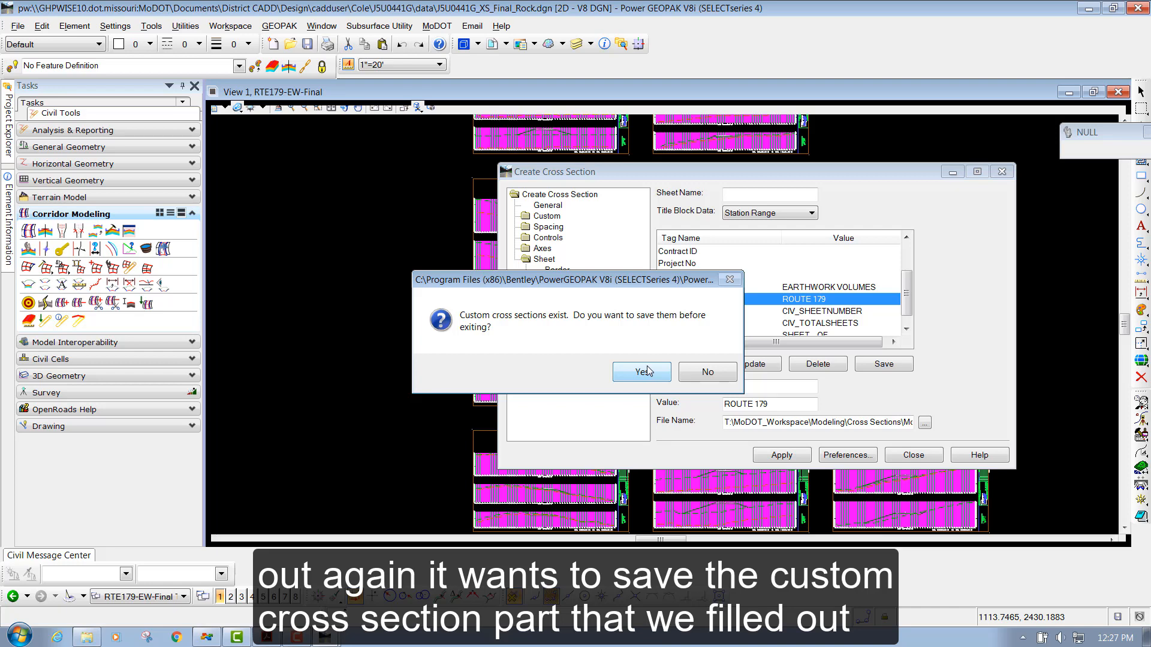
left_click(693, 372)
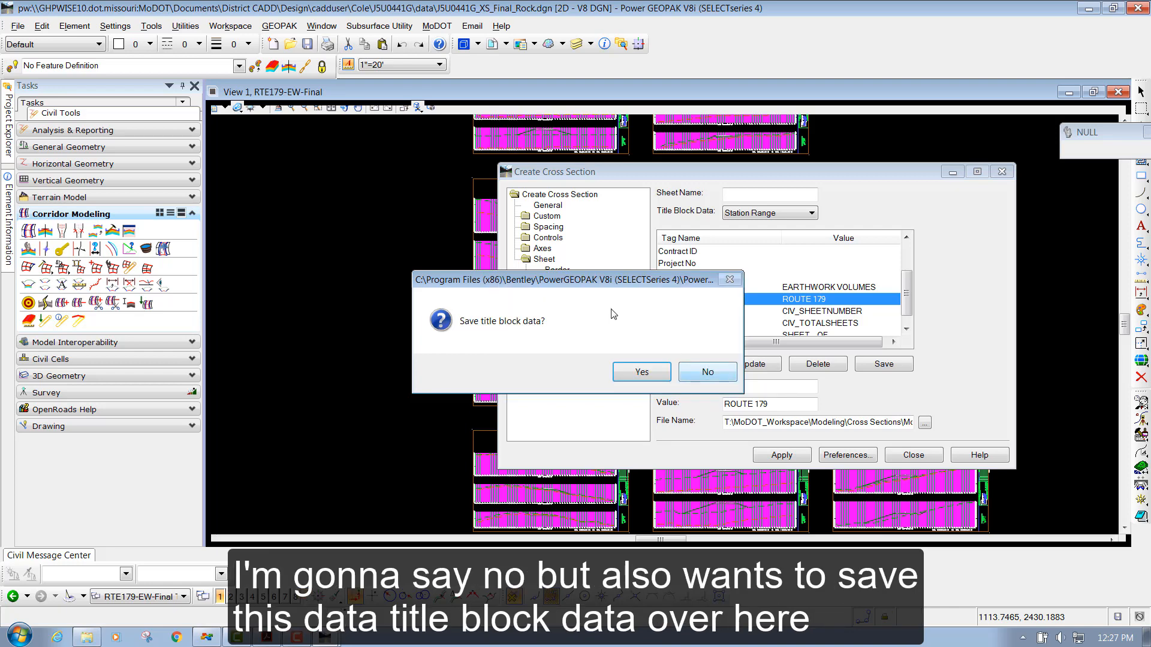
left_click_drag(561, 291, 422, 291)
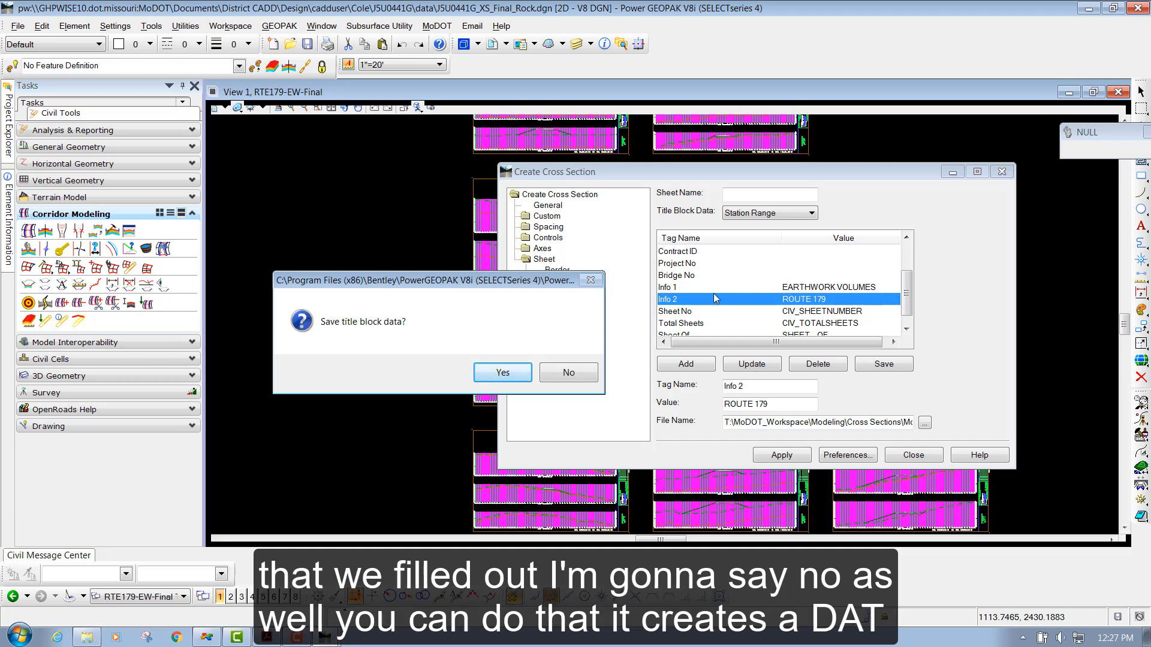
left_click(568, 373)
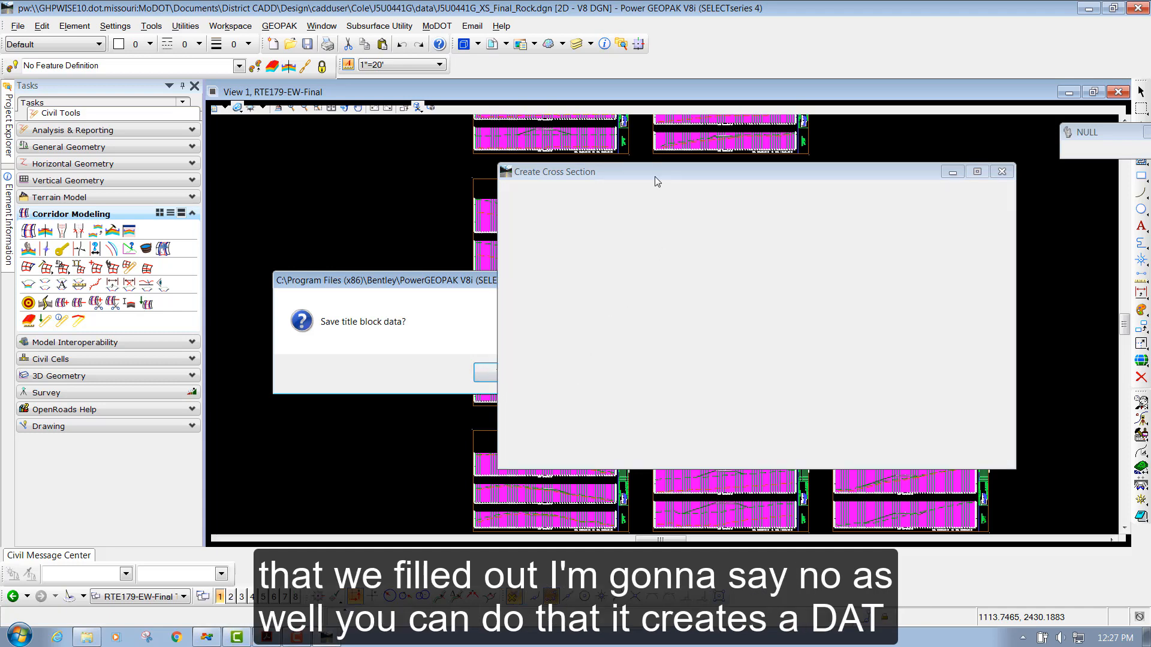